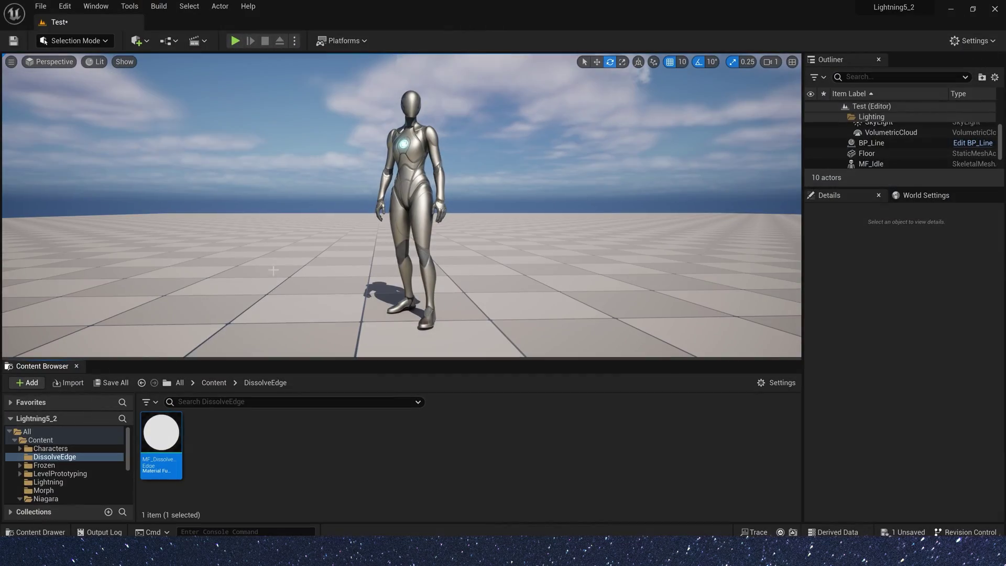
Step: Examine the node graph of the MF_DissolveEdge material function
{"action": "double_click", "coordinate": [161, 438]}
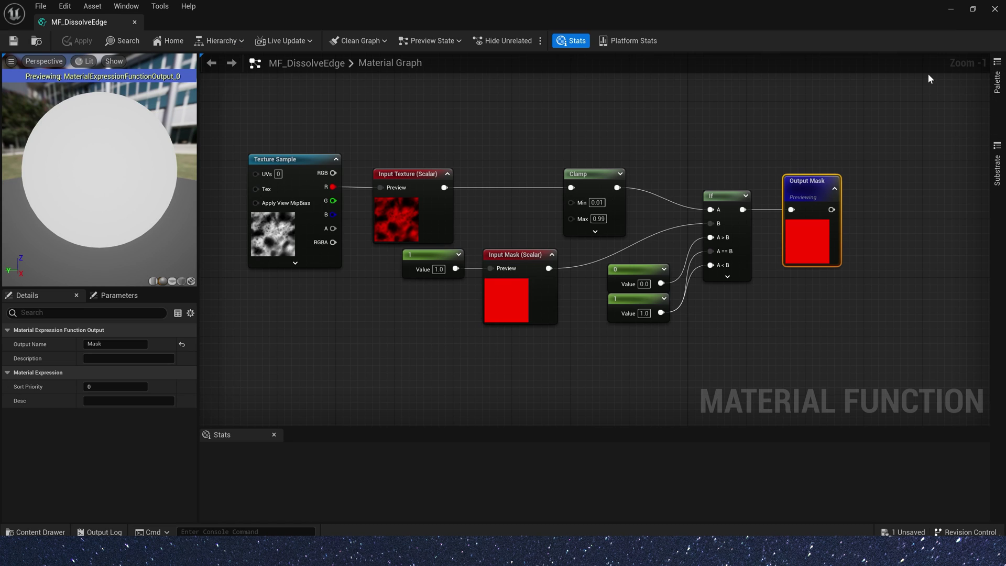
{"action": "left_click", "coordinate": [951, 11]}
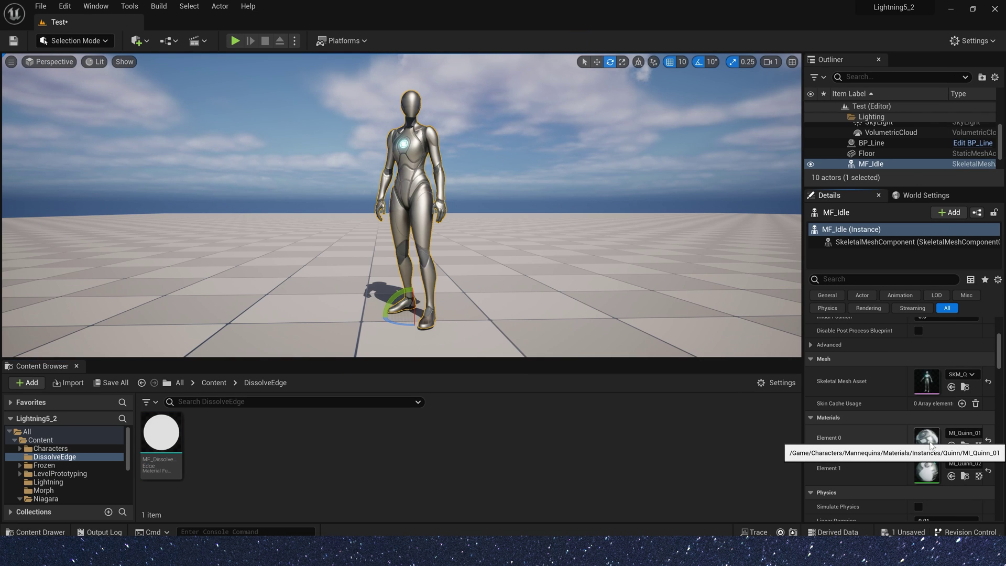
Step: In the mannequin's M_Mannequin material, add the MF_DissolveEdge function and connect its Mask output to Opacity Mask
{"action": "double_click", "coordinate": [926, 437]}
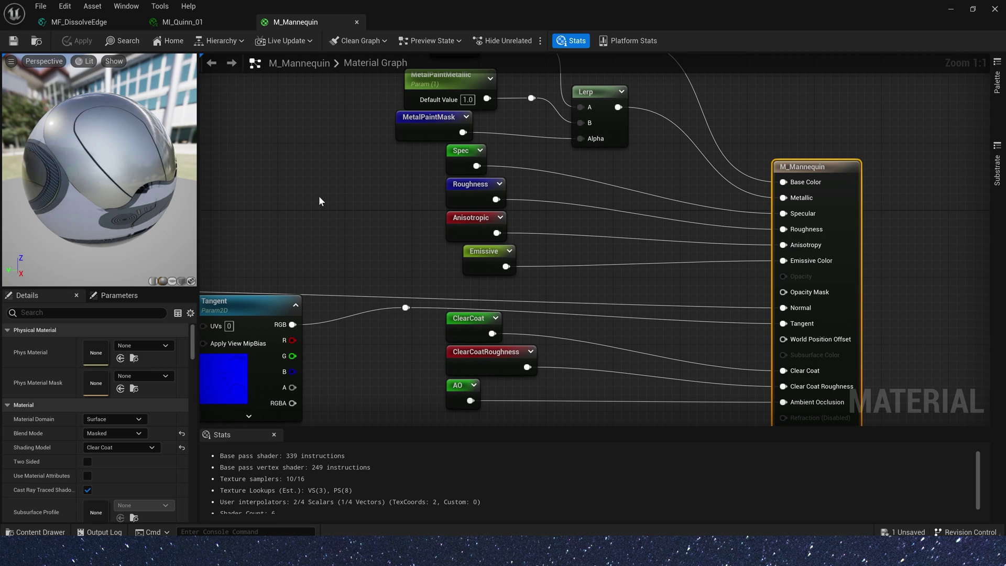
{"action": "right_click", "coordinate": [320, 197]}
{"action": "type", "text": "edge"}
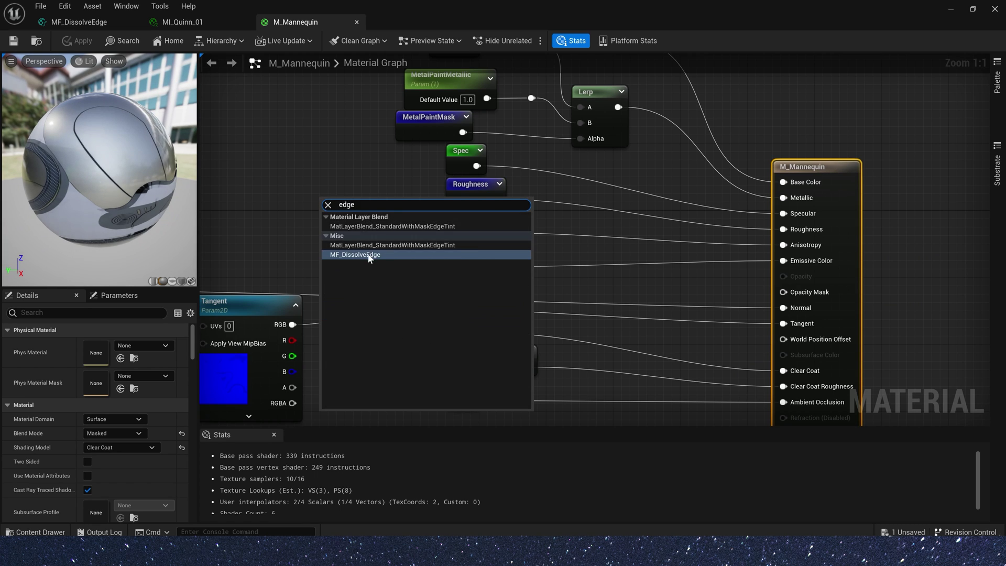
{"action": "left_click", "coordinate": [370, 255]}
{"action": "left_click_drag", "start_coordinate": [393, 258], "coordinate": [800, 294]}
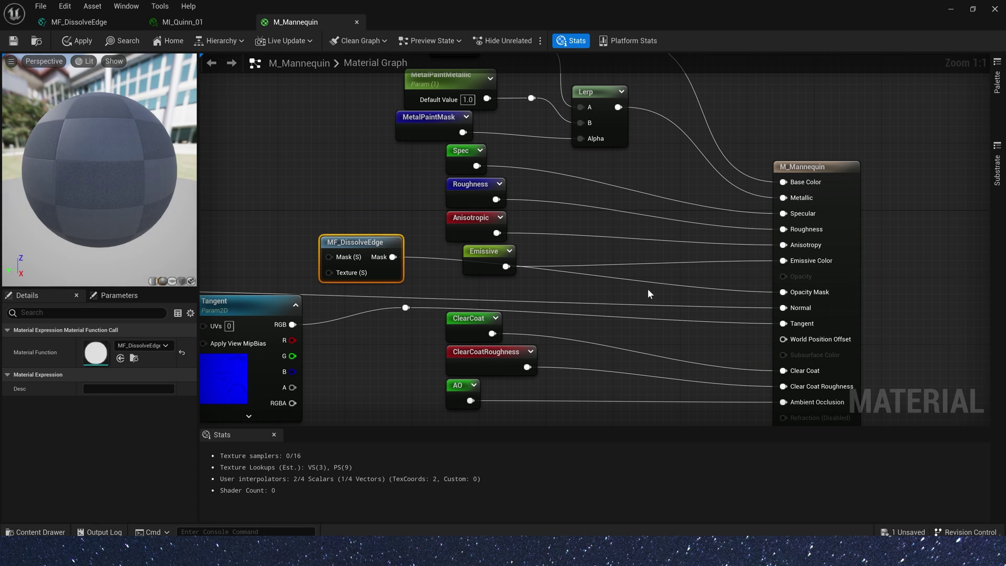
{"action": "right_click_drag", "start_coordinate": [296, 191], "coordinate": [506, 176]}
{"action": "left_click_drag", "start_coordinate": [567, 228], "coordinate": [565, 202]}
{"action": "right_click_drag", "start_coordinate": [463, 166], "coordinate": [431, 182]}
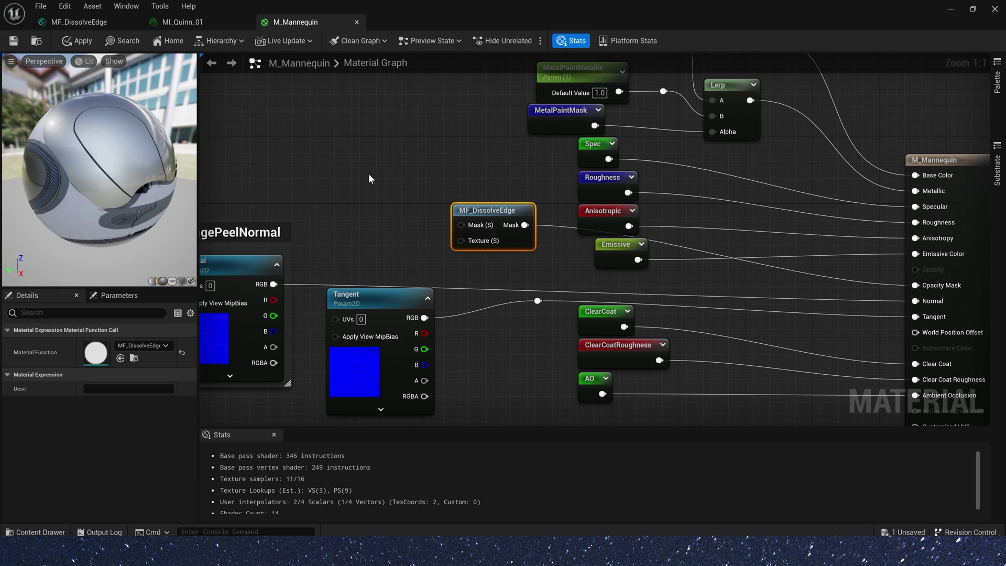
Step: Create a Material Parameter Collection named MPC_Edge in the DissolveEdge folder
{"action": "left_click", "coordinate": [957, 11]}
{"action": "right_click", "coordinate": [258, 454]}
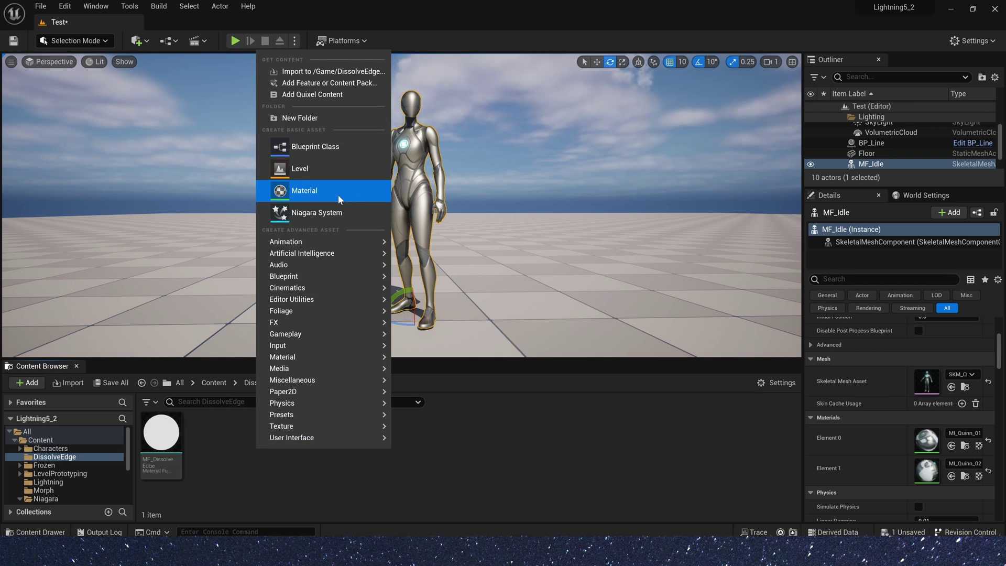
{"action": "mouse_move", "coordinate": [325, 358]}
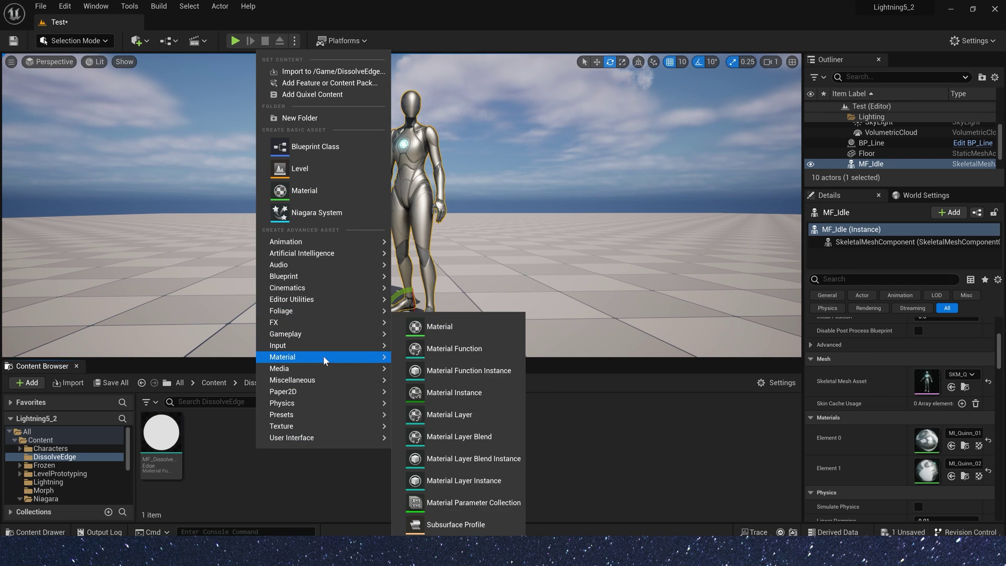
{"action": "left_click", "coordinate": [461, 503]}
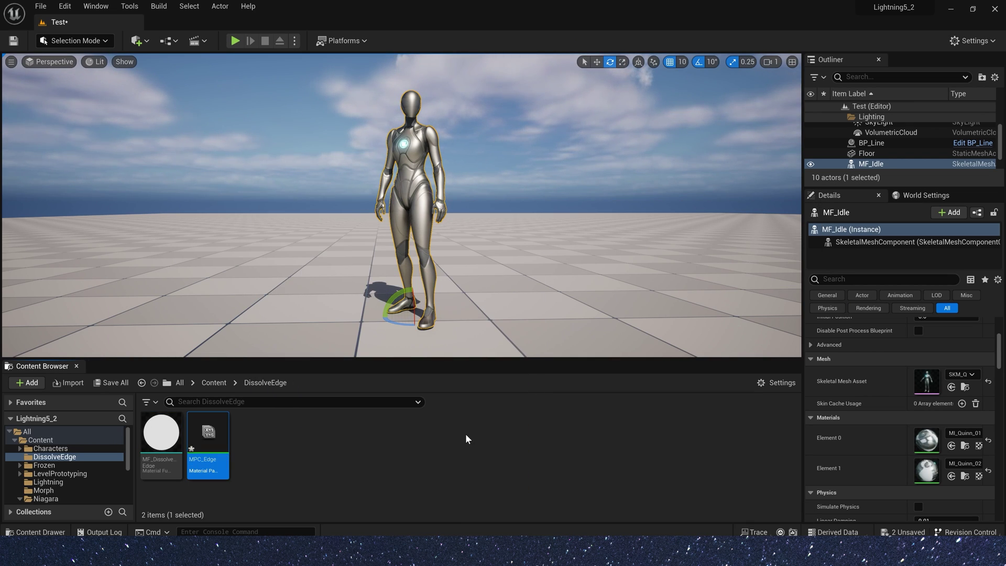
Step: Add a scalar parameter named Mask to MPC_Edge and save the collection
{"action": "double_click", "coordinate": [208, 440]}
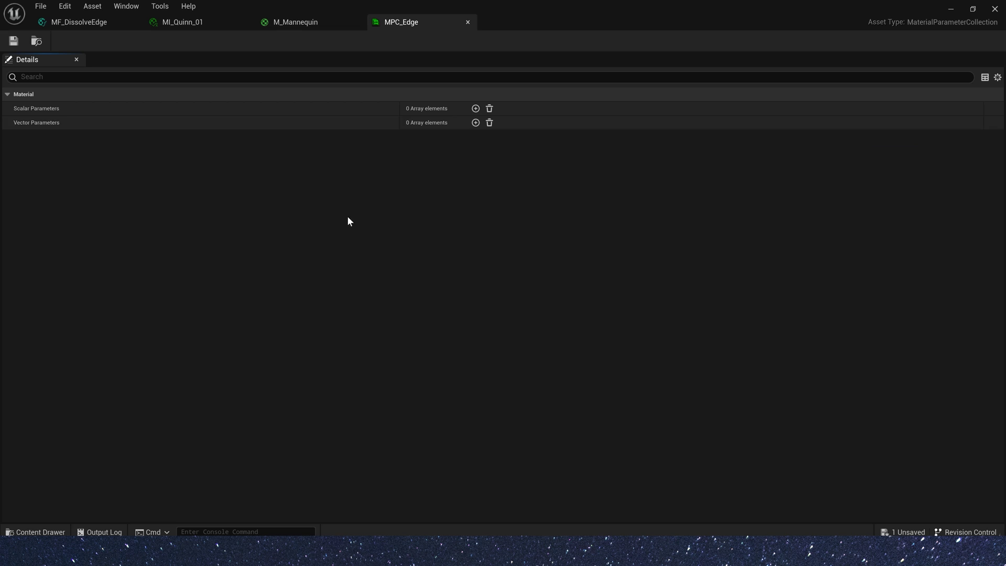
{"action": "left_click", "coordinate": [476, 108]}
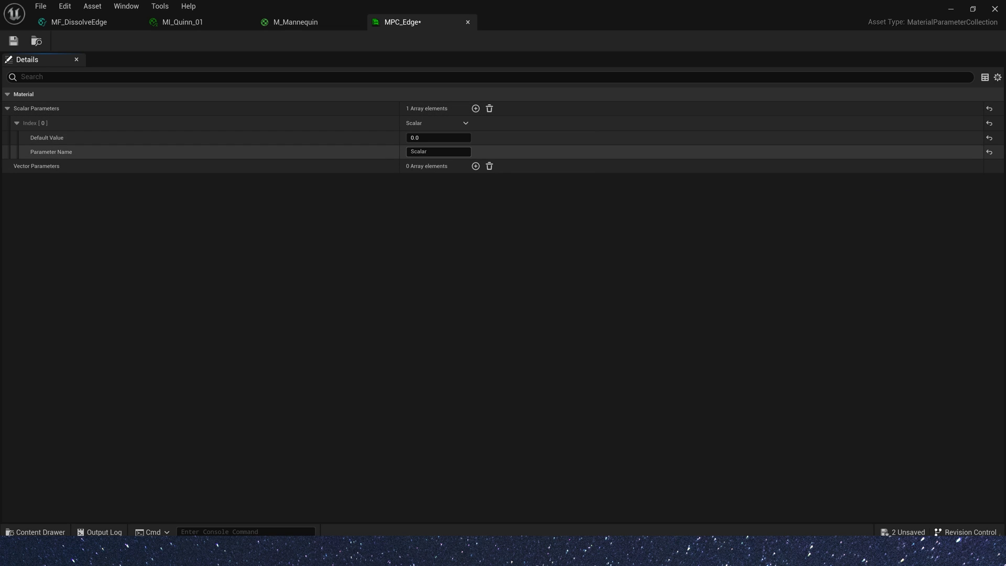
{"action": "left_click", "coordinate": [439, 151]}
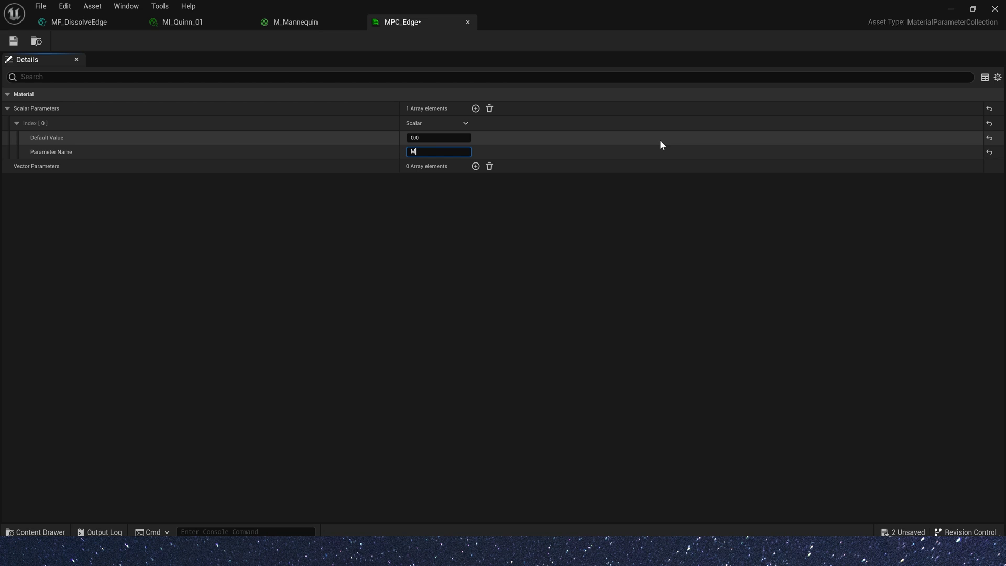
{"action": "type", "text": "Mask"}
{"action": "key", "text": "ctrl+s"}
Step: In M_Mannequin, add a CollectionParameter node reading Mask from MPC_Edge and connect it to the Mask input of MF_DissolveEdge
{"action": "left_click", "coordinate": [315, 22]}
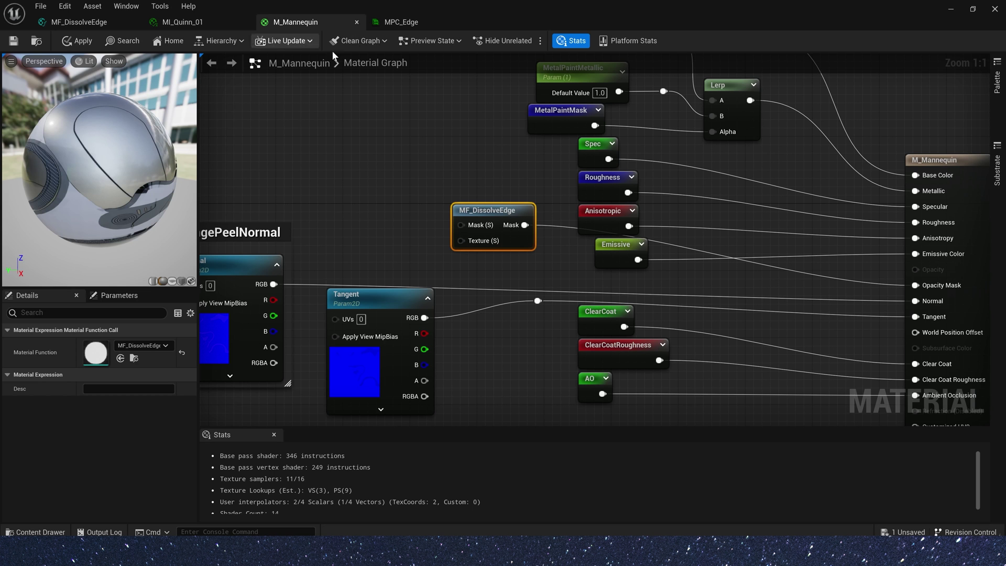
{"action": "right_click", "coordinate": [331, 126]}
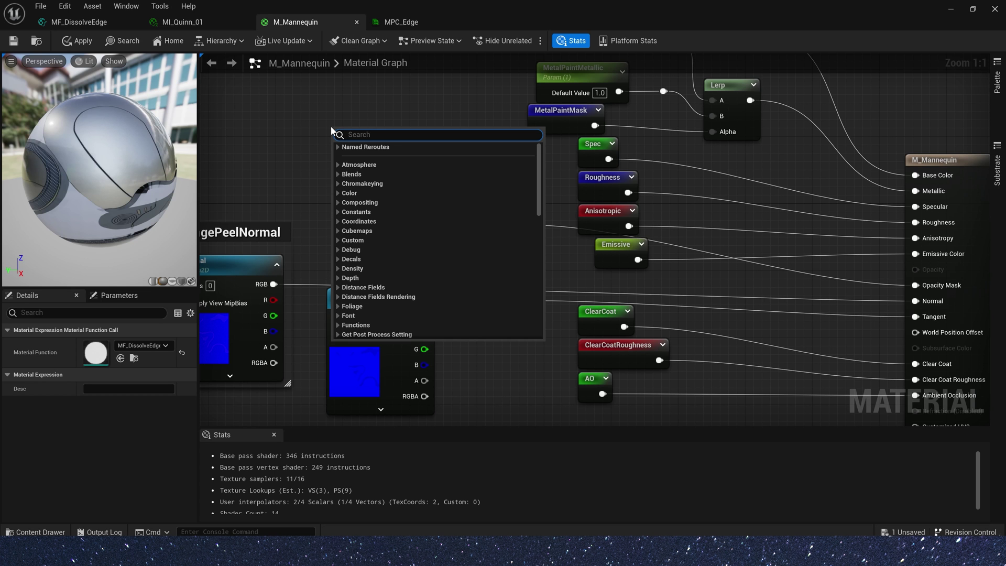
{"action": "type", "text": "coll"}
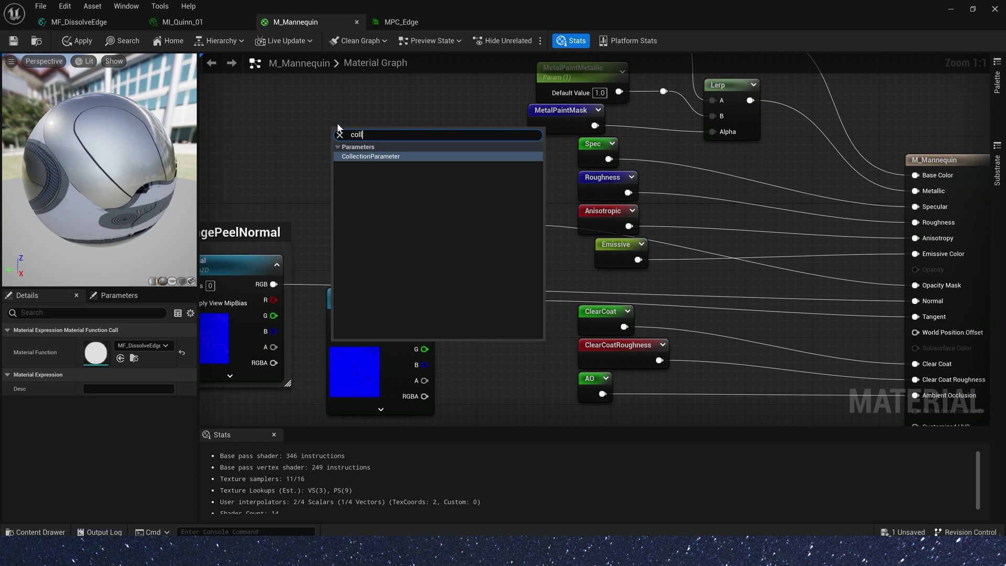
{"action": "left_click", "coordinate": [358, 156]}
{"action": "left_click_drag", "start_coordinate": [367, 138], "coordinate": [320, 89]}
{"action": "left_click_drag", "start_coordinate": [370, 117], "coordinate": [461, 226]}
{"action": "left_click_drag", "start_coordinate": [475, 211], "coordinate": [475, 177]}
{"action": "right_click_drag", "start_coordinate": [381, 189], "coordinate": [488, 210]}
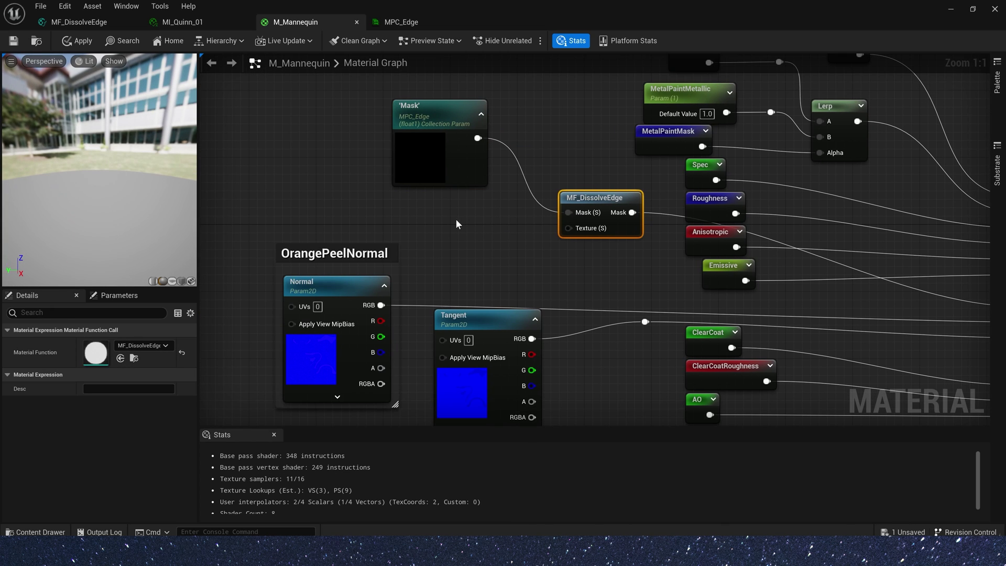
Step: Add a Texture Sample node with a noise texture and connect its R output to the Texture input of MF_DissolveEdge
{"action": "key", "text": "t"}
{"action": "left_click", "coordinate": [423, 203]}
{"action": "left_click_drag", "start_coordinate": [480, 271], "coordinate": [450, 261]}
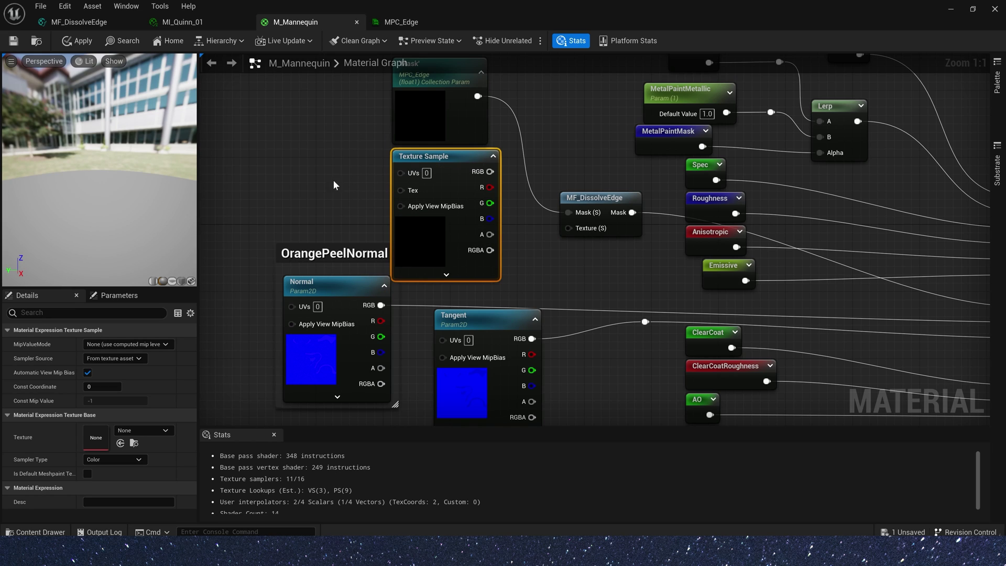
{"action": "left_click", "coordinate": [141, 431]}
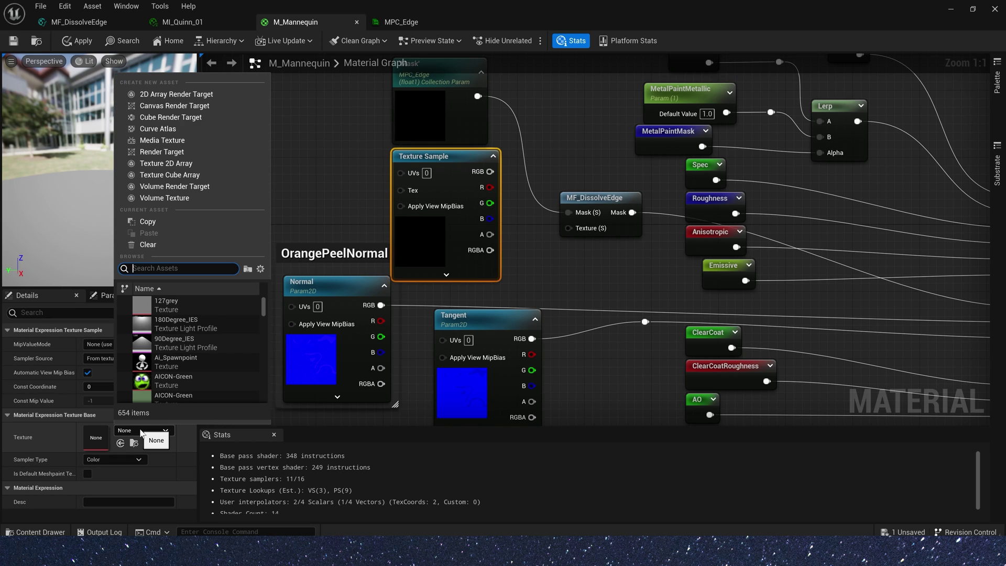
{"action": "type", "text": "noise"}
{"action": "scroll", "coordinate": [219, 367], "scroll_direction": "down", "scroll_amount": 10}
{"action": "left_click", "coordinate": [209, 391]}
{"action": "right_click_drag", "start_coordinate": [519, 212], "coordinate": [501, 228]}
{"action": "left_click_drag", "start_coordinate": [472, 203], "coordinate": [570, 246]}
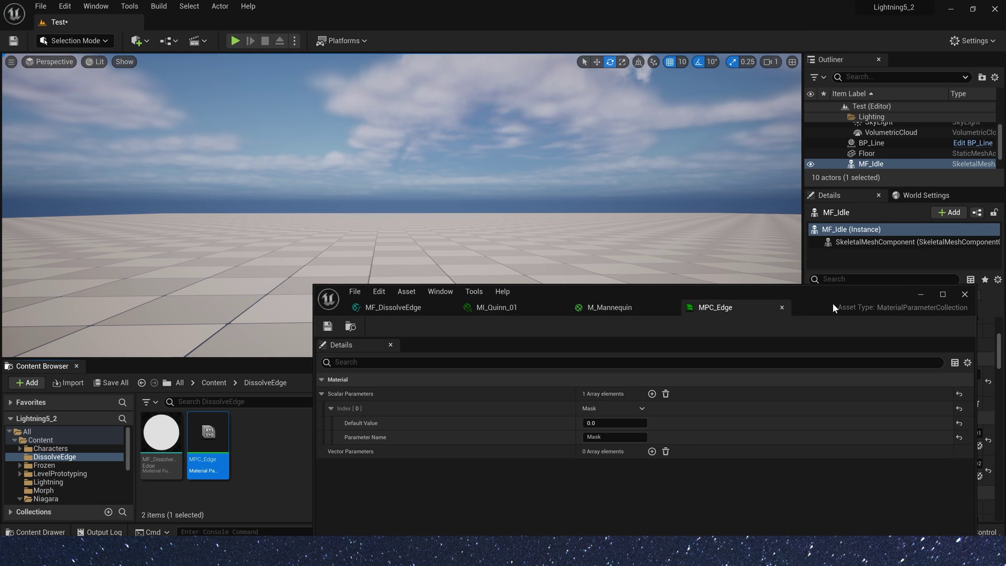
Step: Set the default value of the Mask parameter in MPC_Edge to 0.3 with the character kept in view
{"action": "left_click_drag", "start_coordinate": [832, 303], "coordinate": [739, 366]}
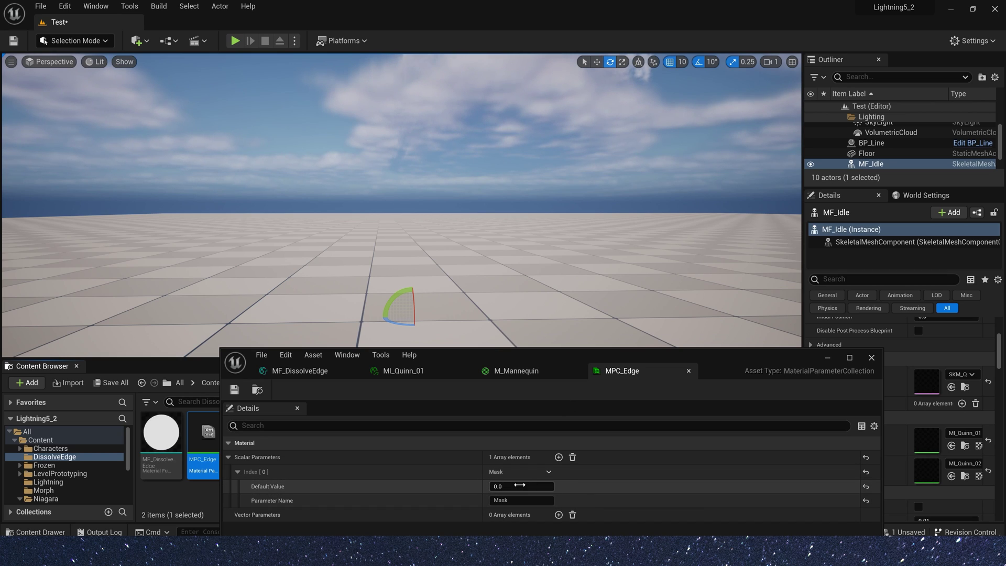
{"action": "left_click_drag", "start_coordinate": [526, 488], "coordinate": [555, 488]}
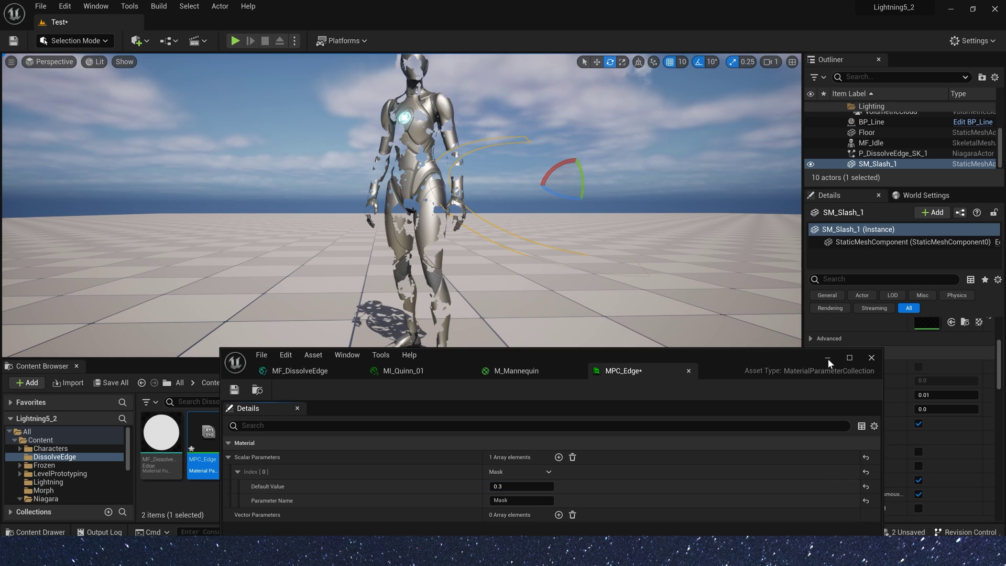
{"action": "left_click", "coordinate": [828, 358]}
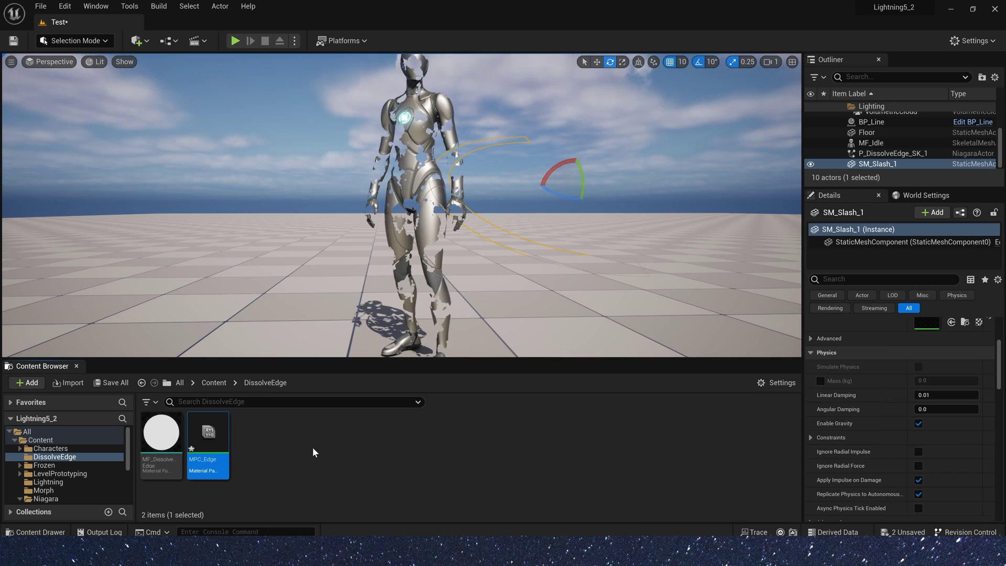
Step: Create a Niagara system named NS_Edge from the Empty emitter template and open it
{"action": "right_click", "coordinate": [293, 448]}
{"action": "left_click", "coordinate": [341, 137]}
{"action": "left_click", "coordinate": [540, 315]}
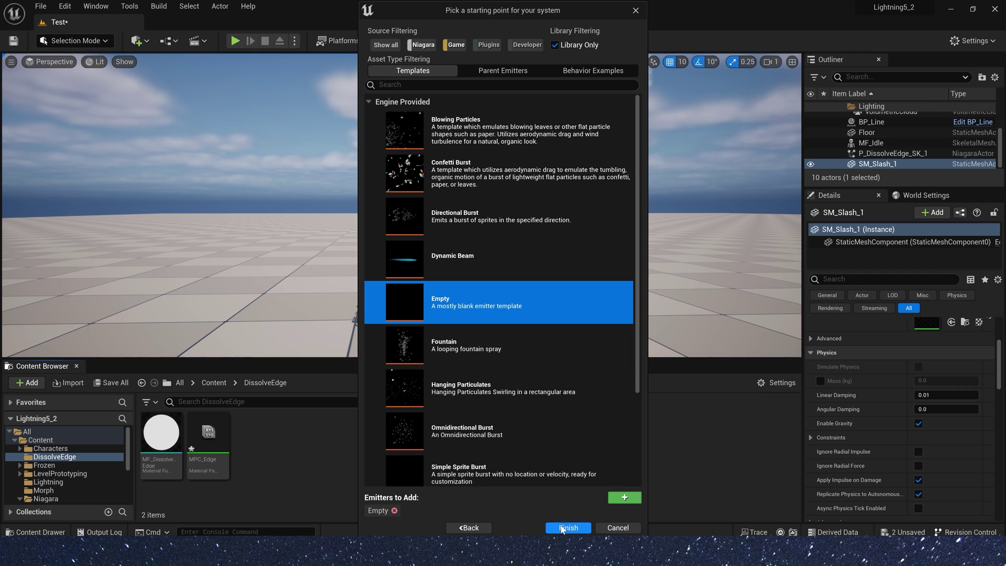
{"action": "left_click", "coordinate": [587, 527]}
{"action": "type", "text": "NS_Edge"}
{"action": "double_click", "coordinate": [254, 433]}
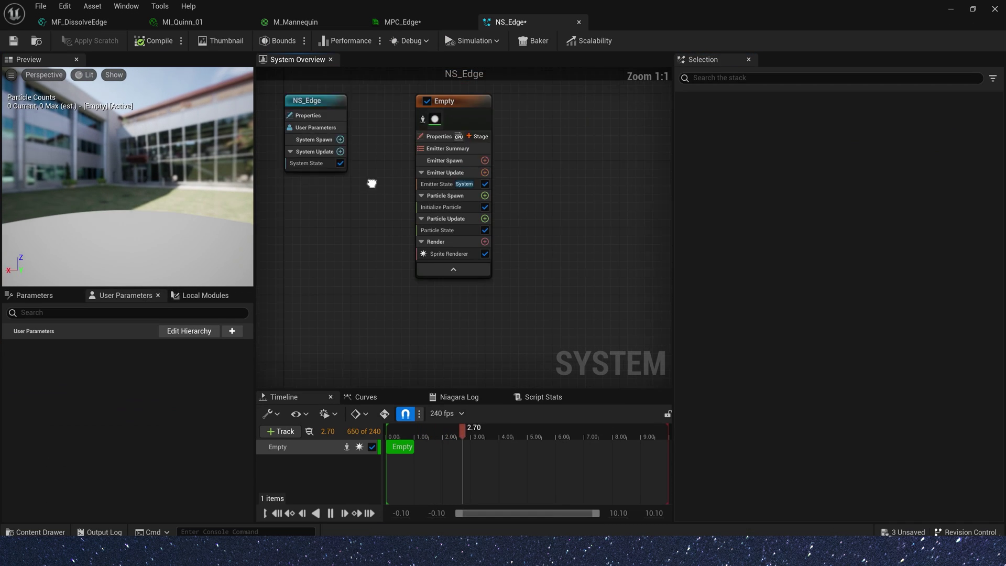
Step: Add a Spawn Rate module to the emitter's Emitter Update stage and set SpawnRate to 10000
{"action": "left_click", "coordinate": [482, 200]}
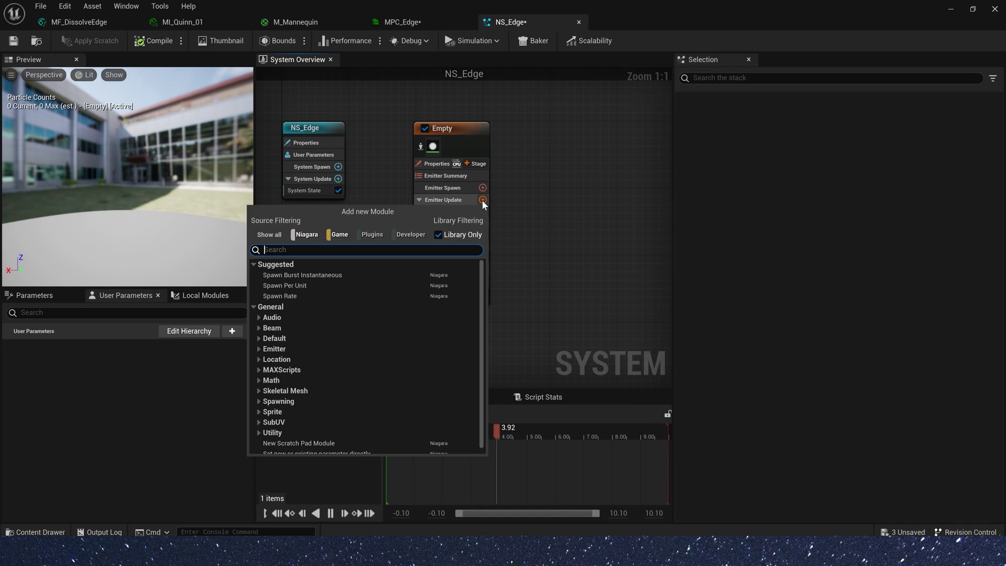
{"action": "left_click", "coordinate": [306, 296]}
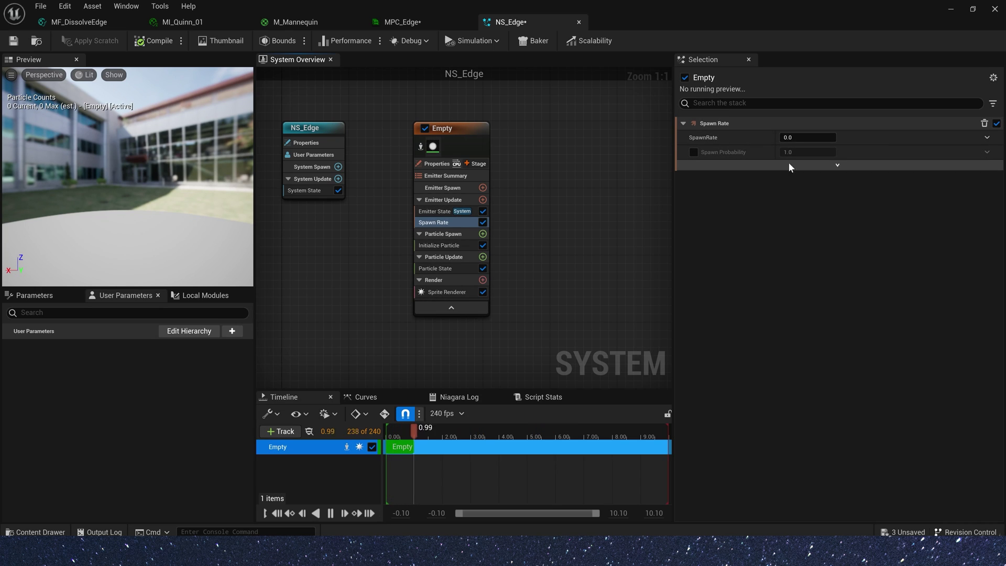
{"action": "left_click", "coordinate": [807, 137]}
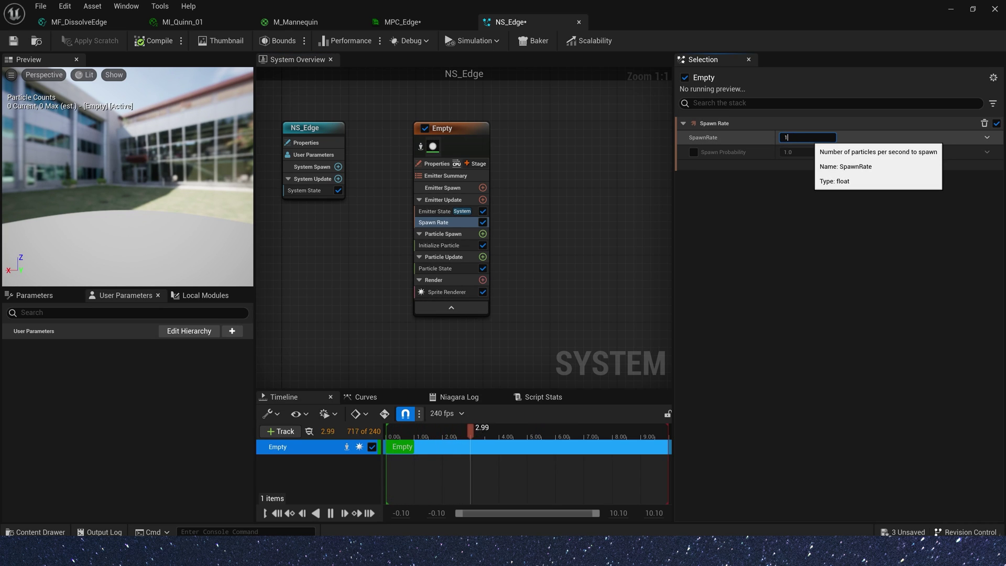
{"action": "key", "text": "Return"}
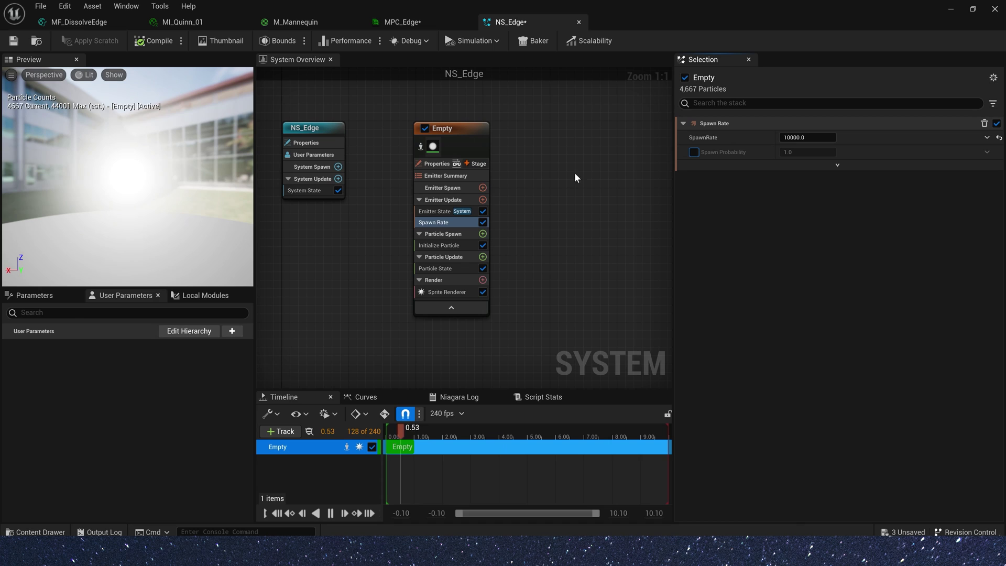
Step: Set the emitter's Sim Target to GPUCompute Sim and its Calculate Bounds Mode to Fixed
{"action": "left_click", "coordinate": [432, 166]}
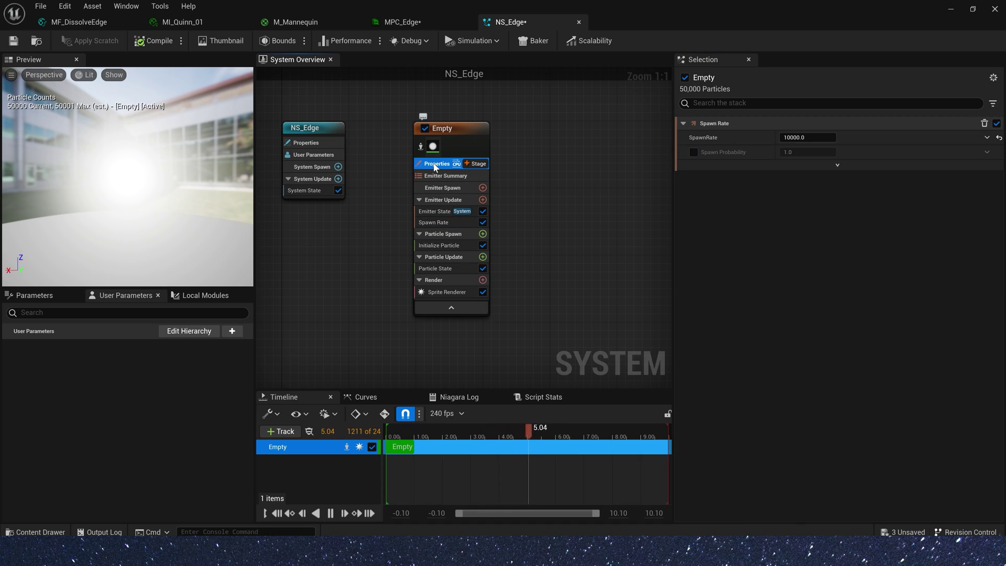
{"action": "left_click", "coordinate": [828, 183]}
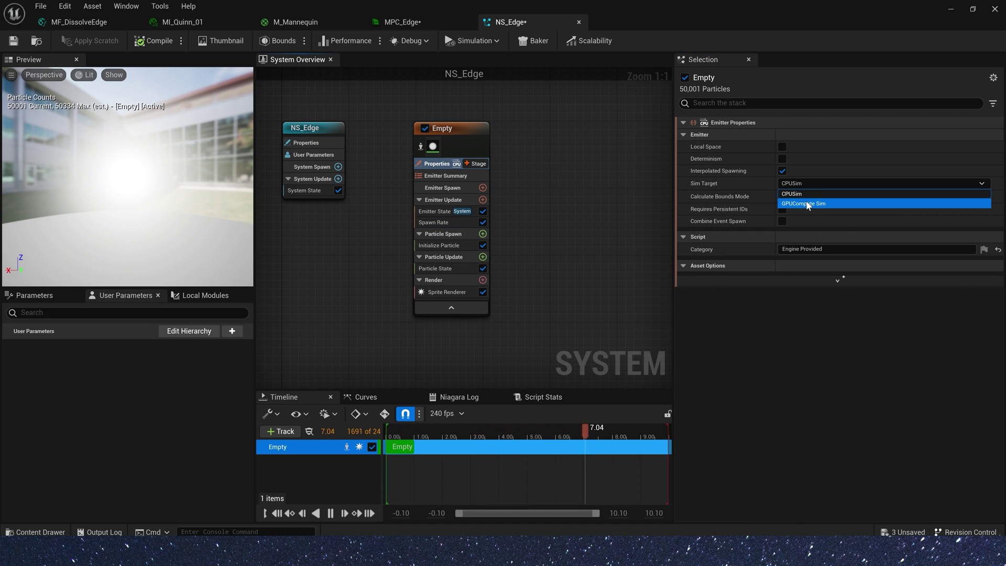
{"action": "left_click", "coordinate": [808, 204]}
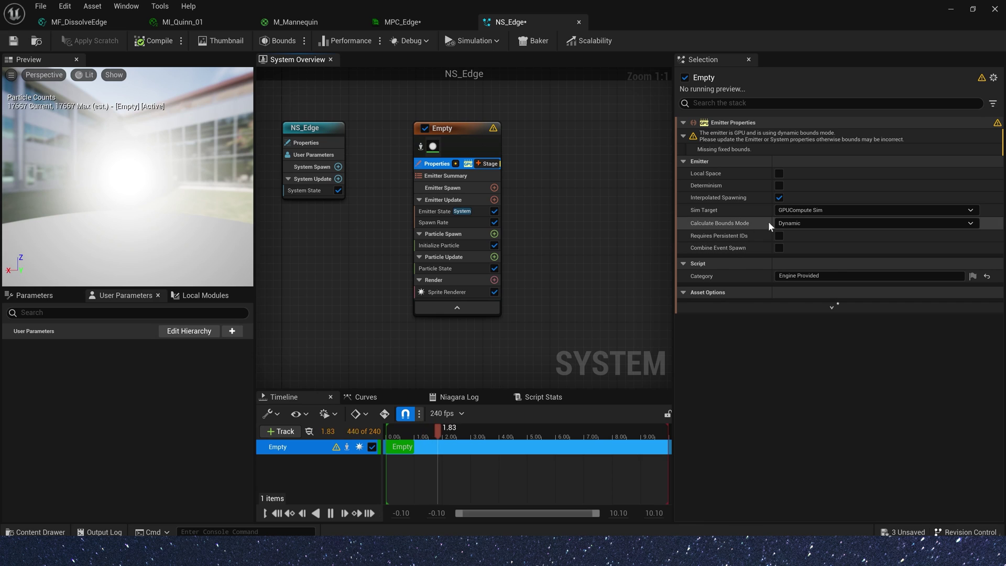
{"action": "left_click", "coordinate": [791, 223]}
{"action": "left_click", "coordinate": [804, 241]}
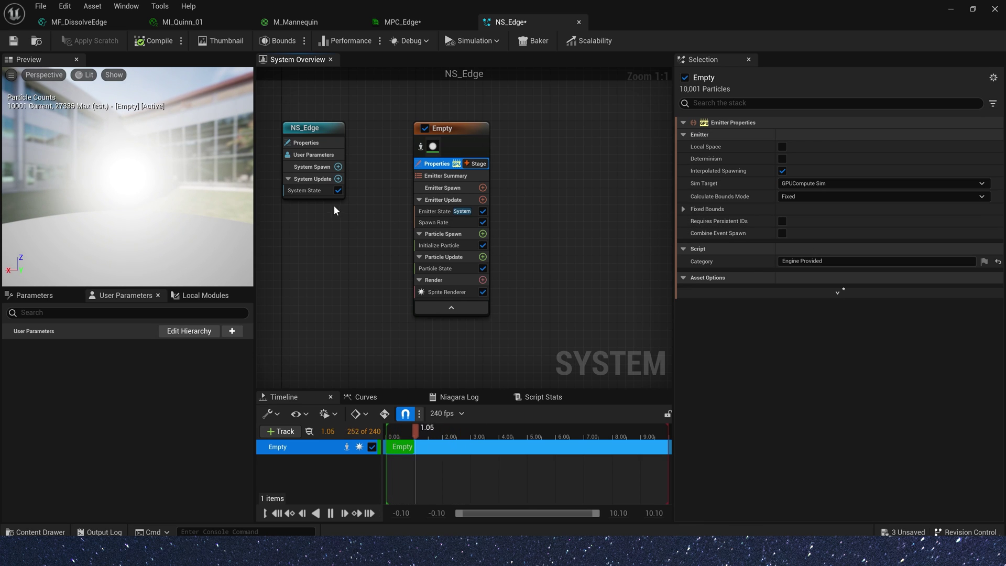
Step: Set a uniform sprite size of 1.0 in Initialize Particle and add a Sample Skeletal Mesh module to Particle Spawn
{"action": "left_click", "coordinate": [447, 246]}
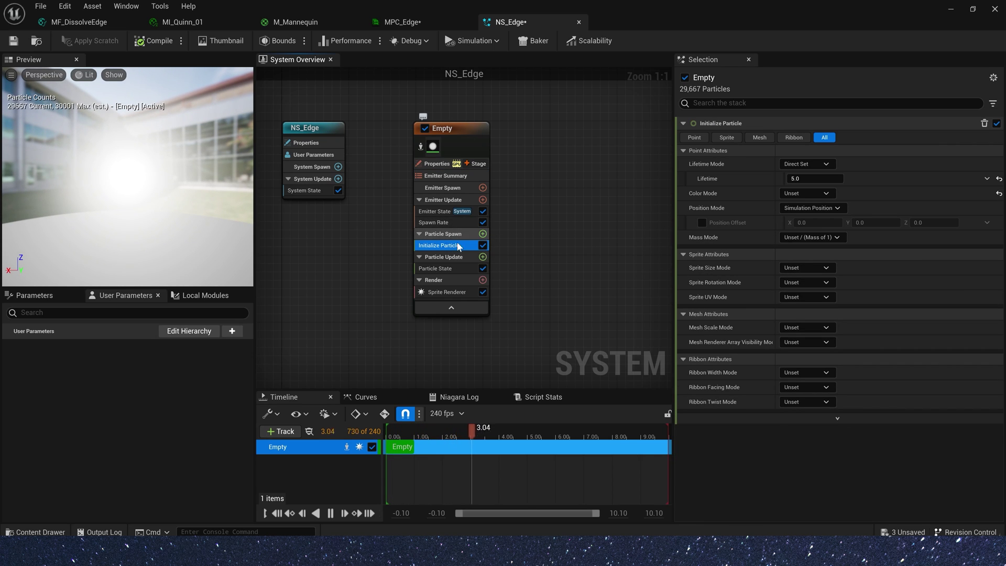
{"action": "left_click", "coordinate": [482, 233]}
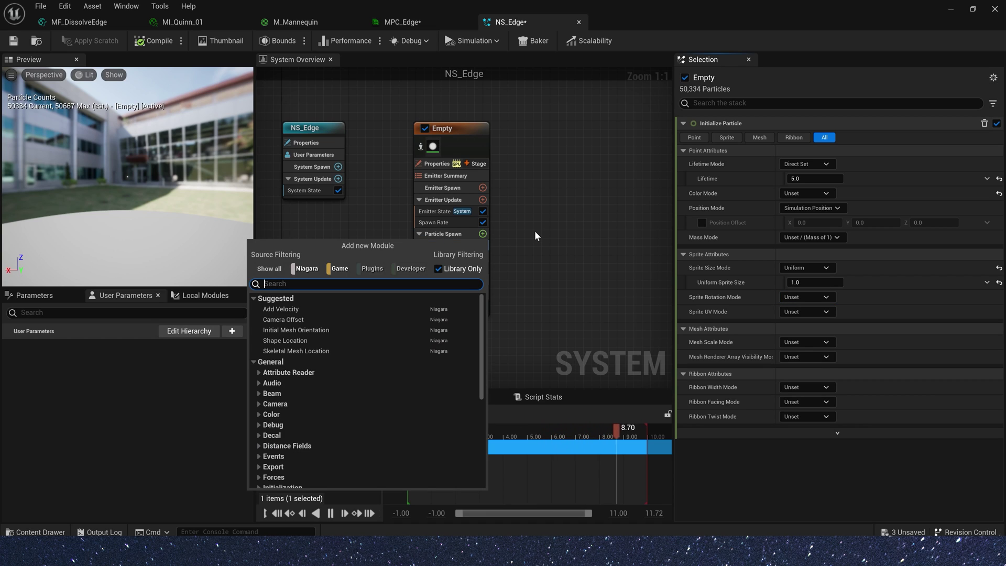
{"action": "type", "text": "samp"}
{"action": "left_click", "coordinate": [414, 311]}
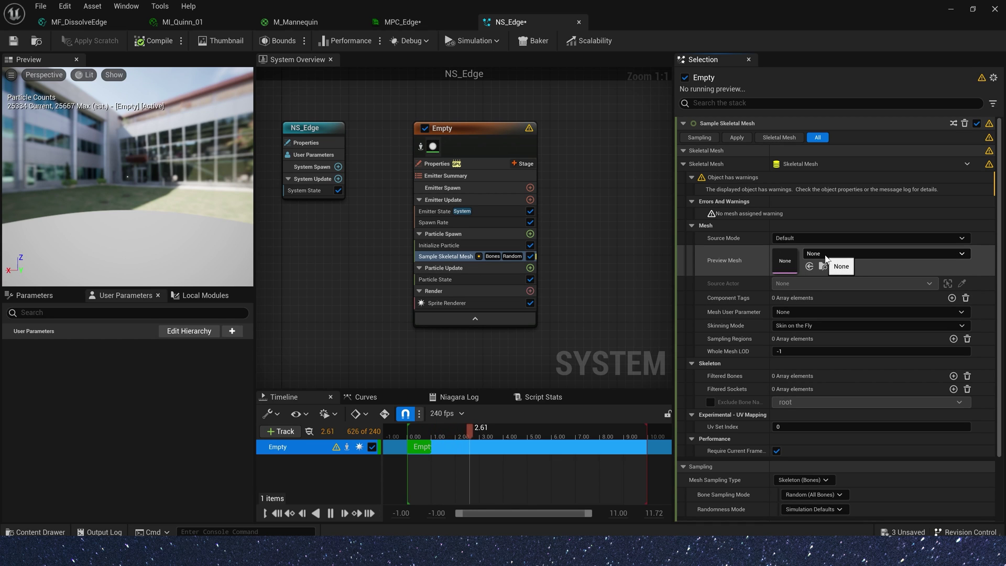
Step: Set the Sample Skeletal Mesh module's Preview Mesh to SKM_Quinn_Simple
{"action": "left_click", "coordinate": [827, 258]}
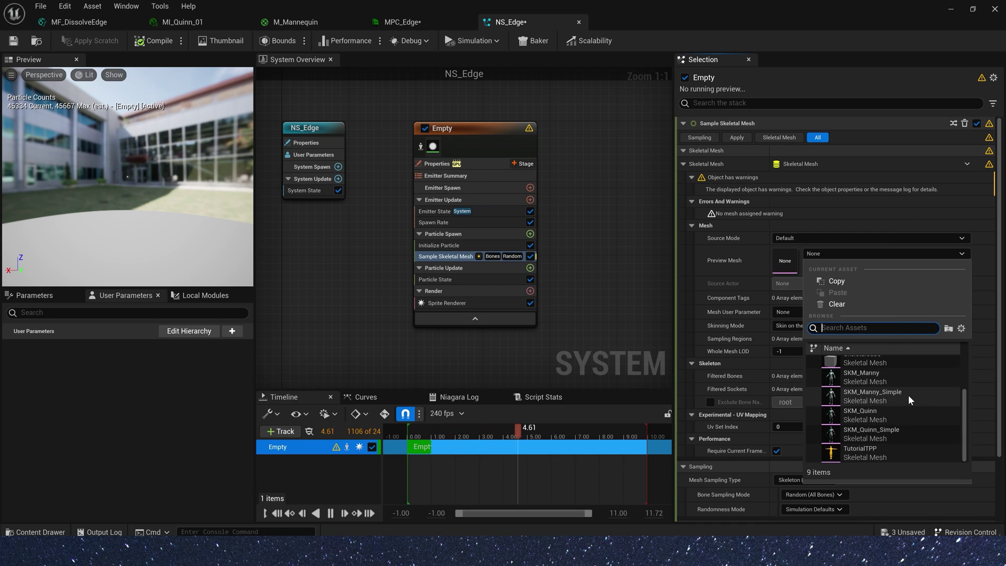
{"action": "left_click", "coordinate": [882, 434]}
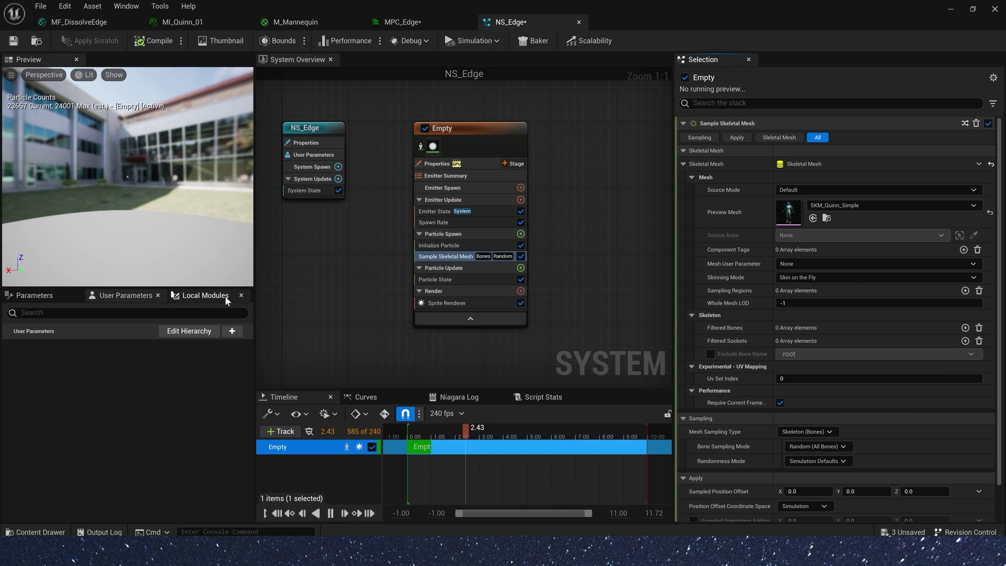
Step: Add a Set Particles Position module after Sample Skeletal Mesh in Particle Spawn and link its value to SampledPosition
{"action": "left_click", "coordinate": [34, 296]}
{"action": "scroll", "coordinate": [101, 393], "scroll_direction": "down", "scroll_amount": 5}
{"action": "scroll", "coordinate": [101, 394], "scroll_direction": "down", "scroll_amount": 2}
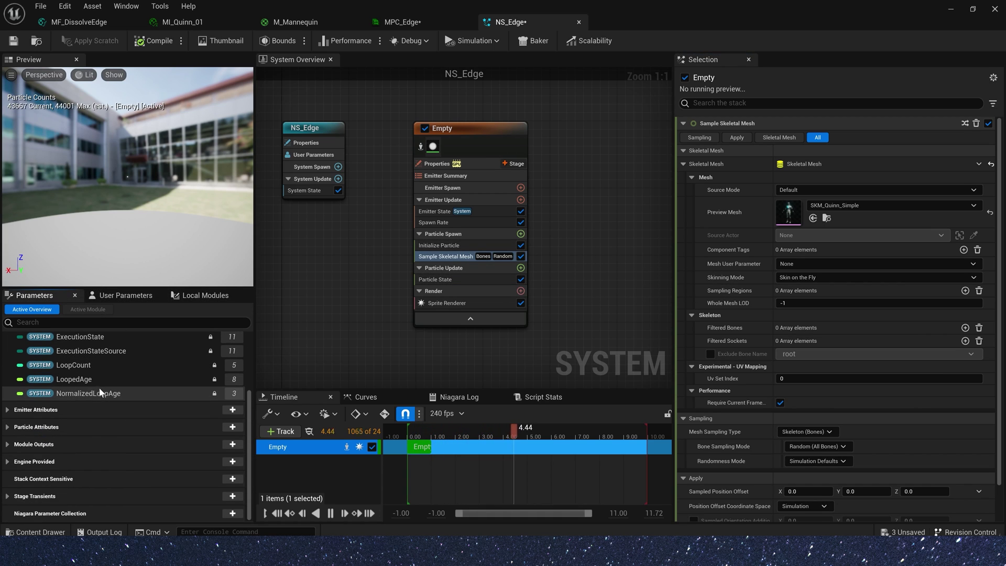
{"action": "left_click", "coordinate": [8, 427]}
{"action": "scroll", "coordinate": [86, 430], "scroll_direction": "down", "scroll_amount": 3}
{"action": "scroll", "coordinate": [87, 431], "scroll_direction": "down", "scroll_amount": 2}
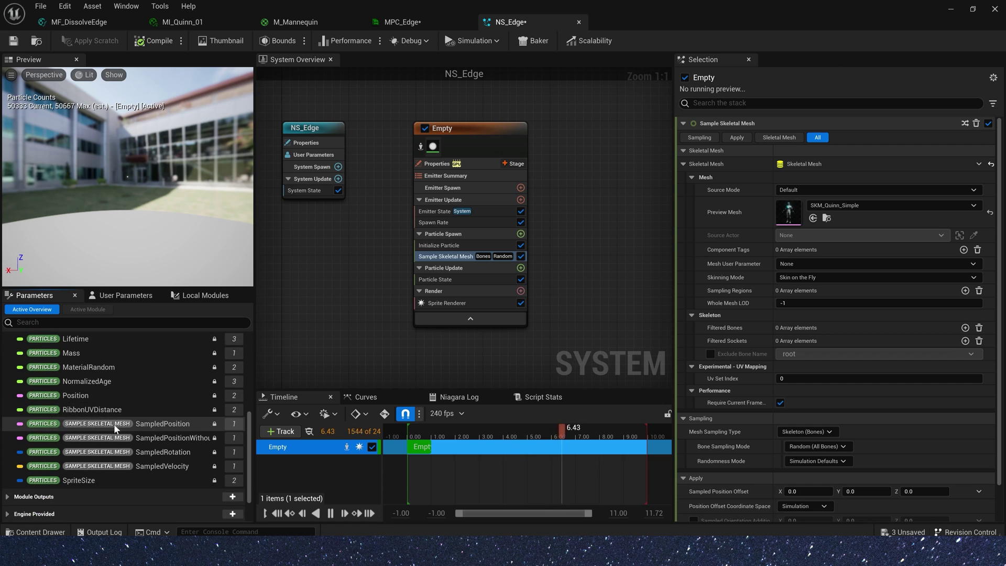
{"action": "left_click_drag", "start_coordinate": [77, 396], "coordinate": [466, 262]}
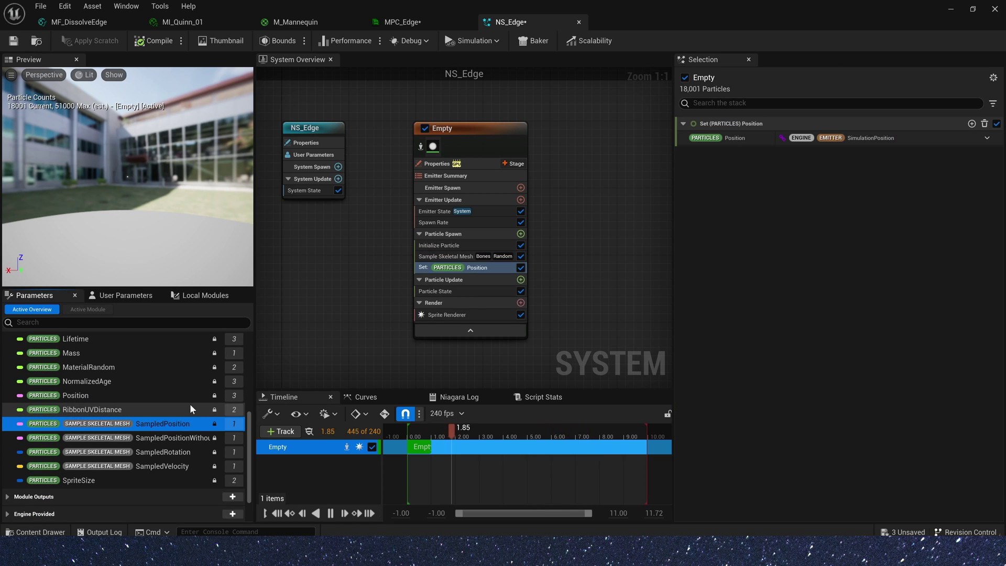
{"action": "left_click_drag", "start_coordinate": [172, 423], "coordinate": [881, 137]}
{"action": "left_click_drag", "start_coordinate": [124, 237], "coordinate": [149, 194]}
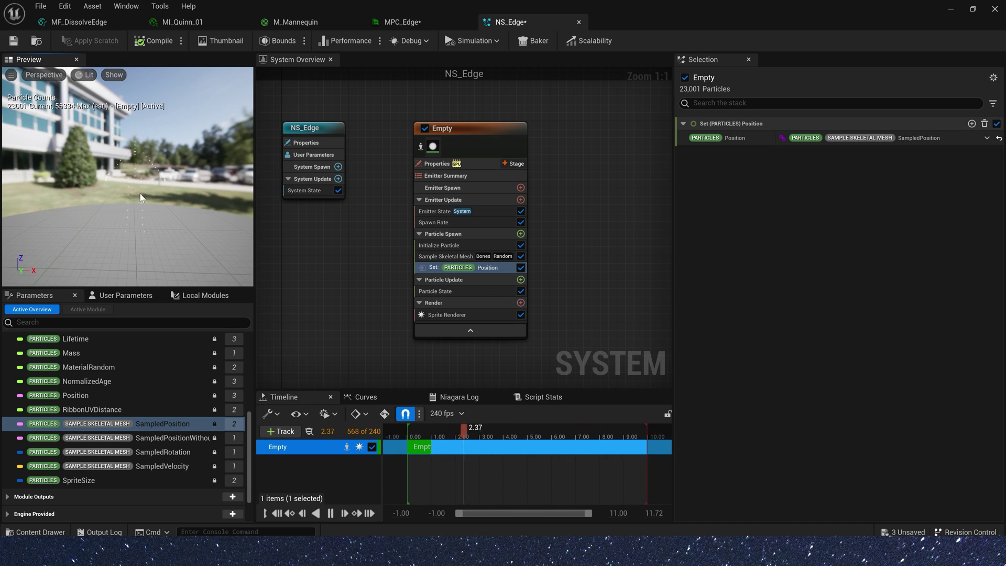
Step: Set the Sample Skeletal Mesh module's Mesh Sampling Type to Surface (Triangles)
{"action": "left_click", "coordinate": [445, 256]}
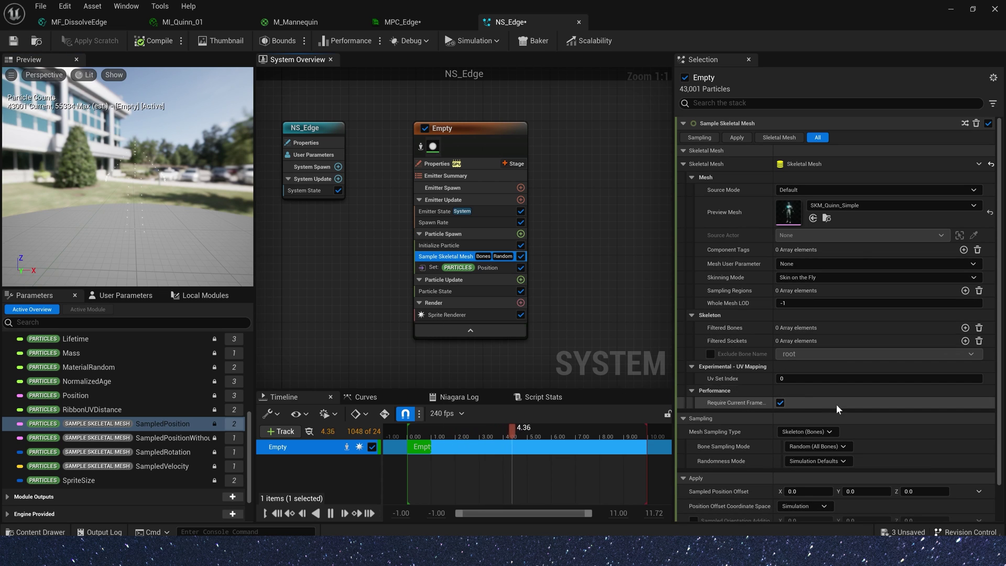
{"action": "left_click", "coordinate": [814, 432]}
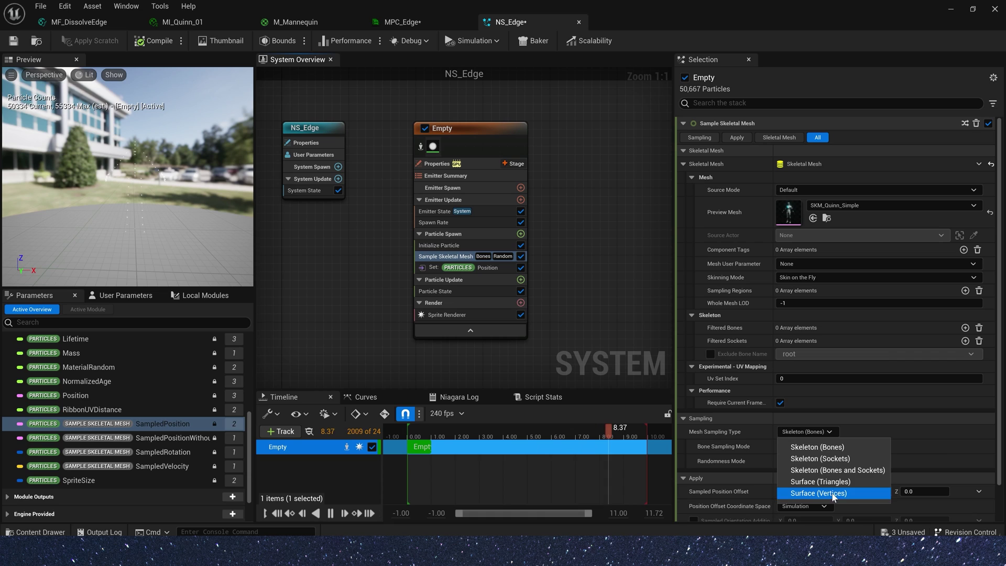
{"action": "left_click", "coordinate": [820, 482]}
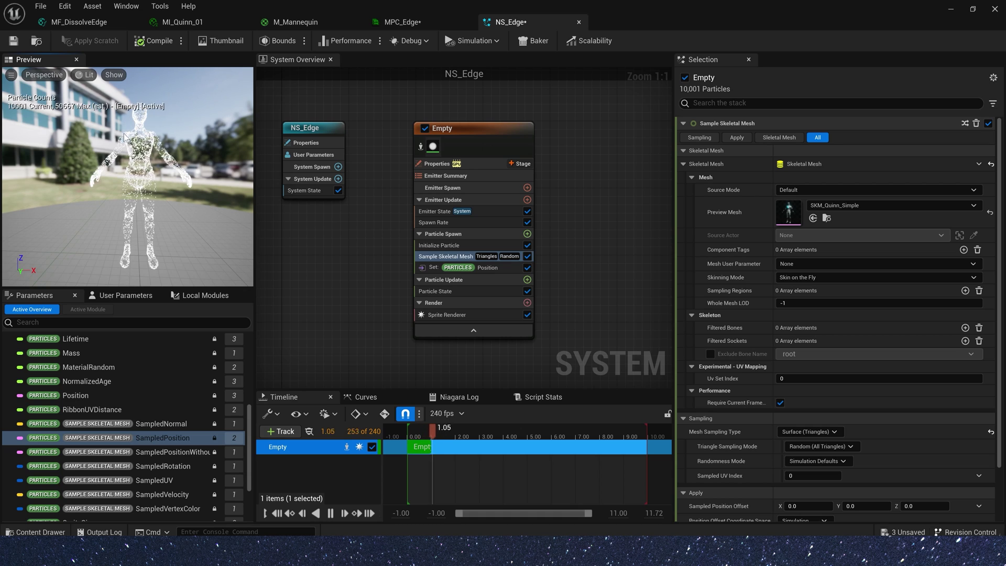
Step: Add a Sample Texture module to the emitter's Particle Spawn stage
{"action": "left_click", "coordinate": [527, 234]}
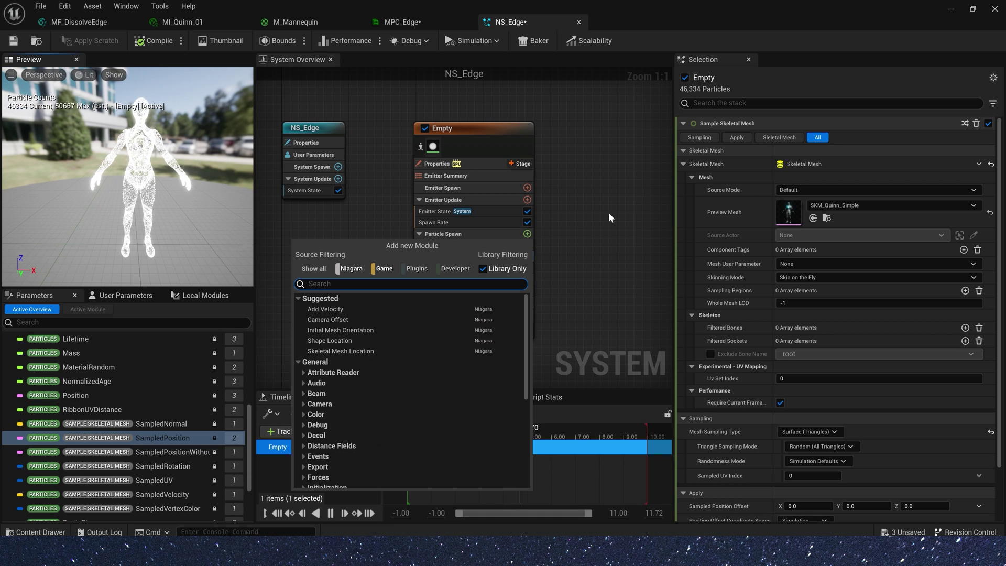
{"action": "type", "text": "sam"}
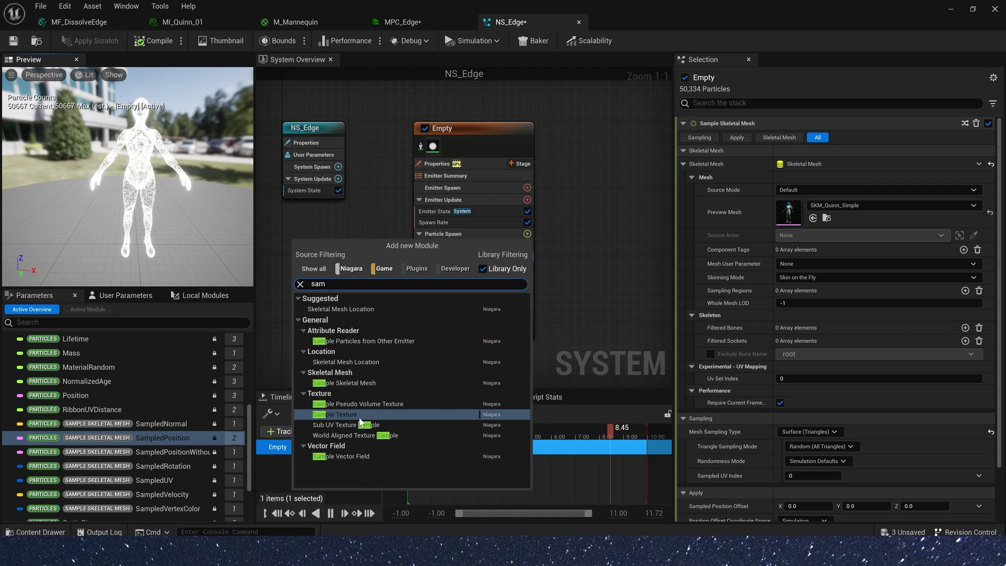
{"action": "left_click", "coordinate": [360, 415]}
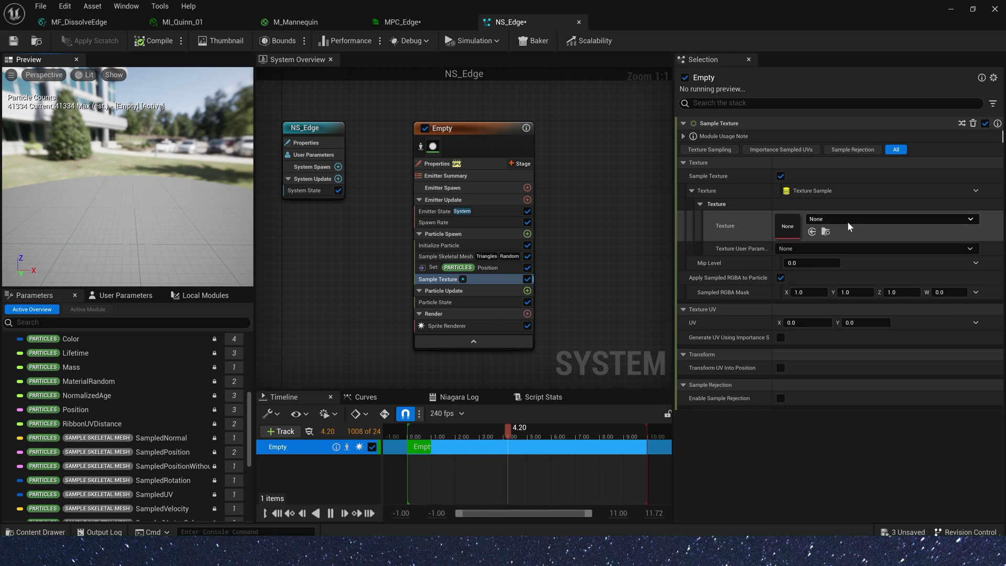
Step: Assign the TilingNoise05 texture from M_Mannequin to the Sample Texture module and link its UV to the skeletal mesh's SampledUV
{"action": "left_click", "coordinate": [295, 22]}
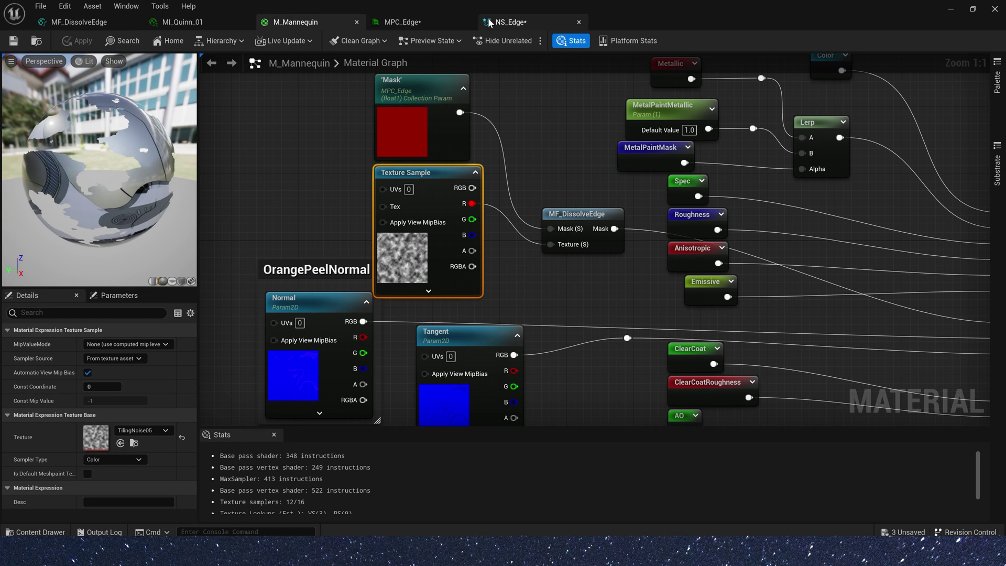
{"action": "left_click", "coordinate": [507, 22]}
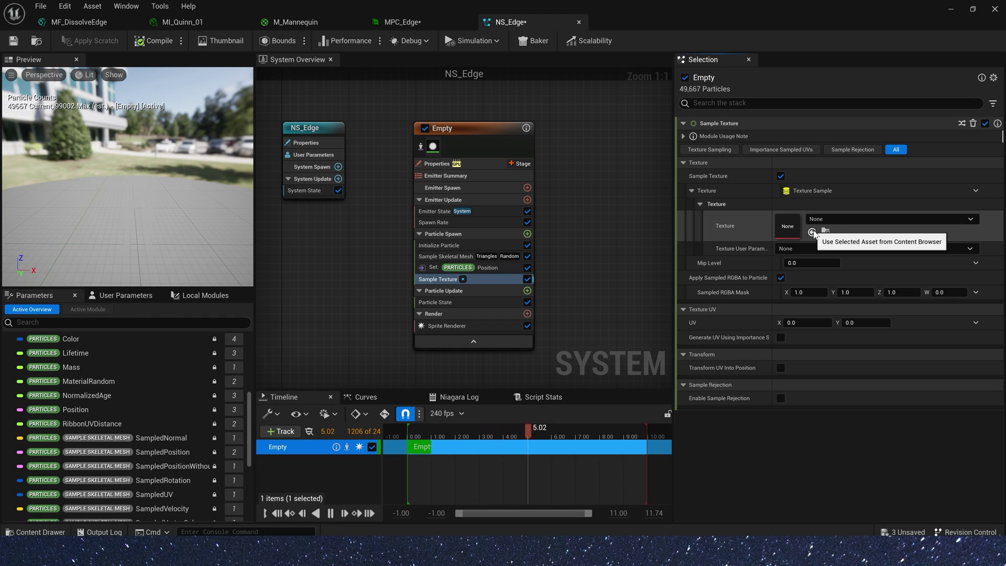
{"action": "left_click", "coordinate": [812, 232]}
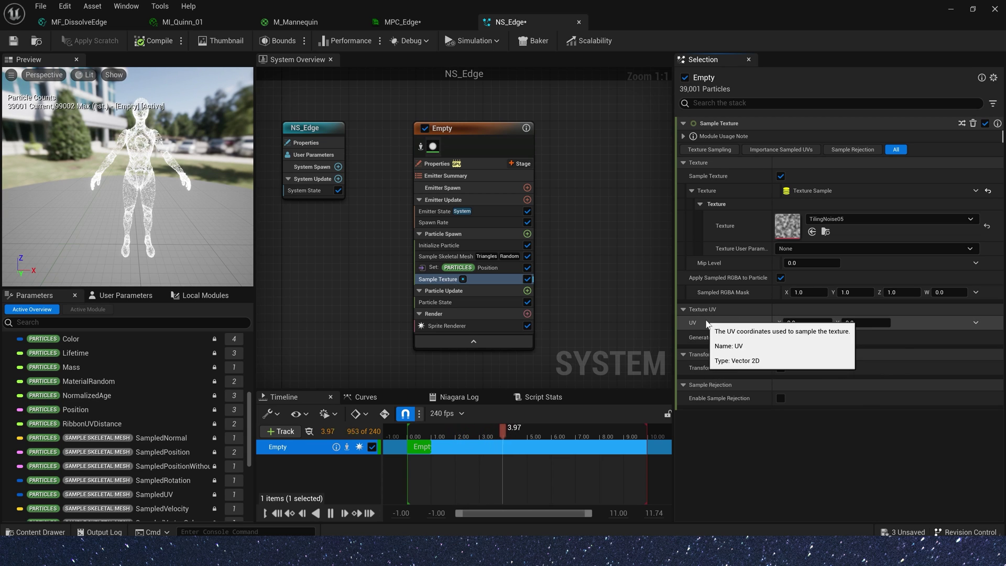
{"action": "scroll", "coordinate": [210, 408], "scroll_direction": "down", "scroll_amount": 2}
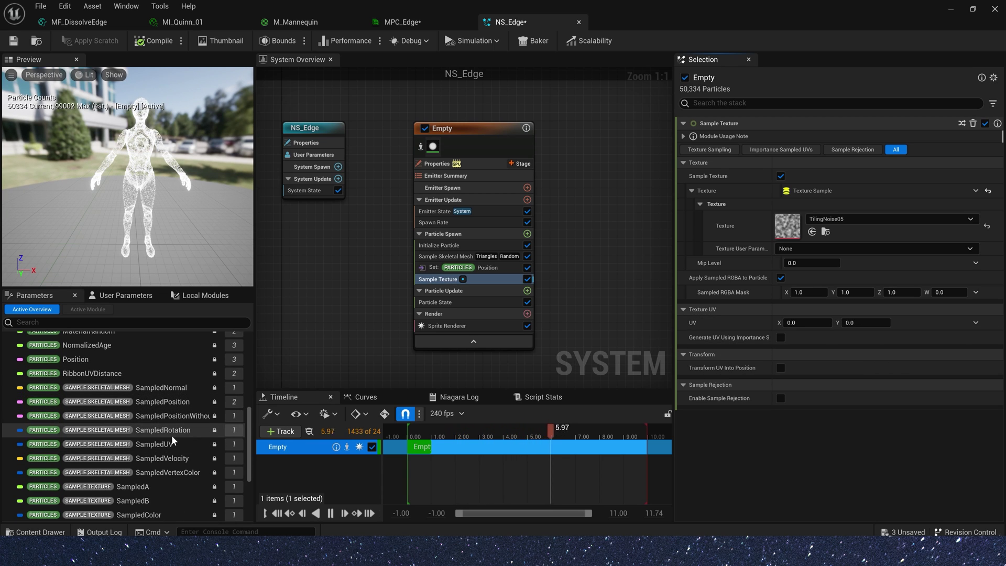
{"action": "left_click_drag", "start_coordinate": [169, 443], "coordinate": [795, 323]}
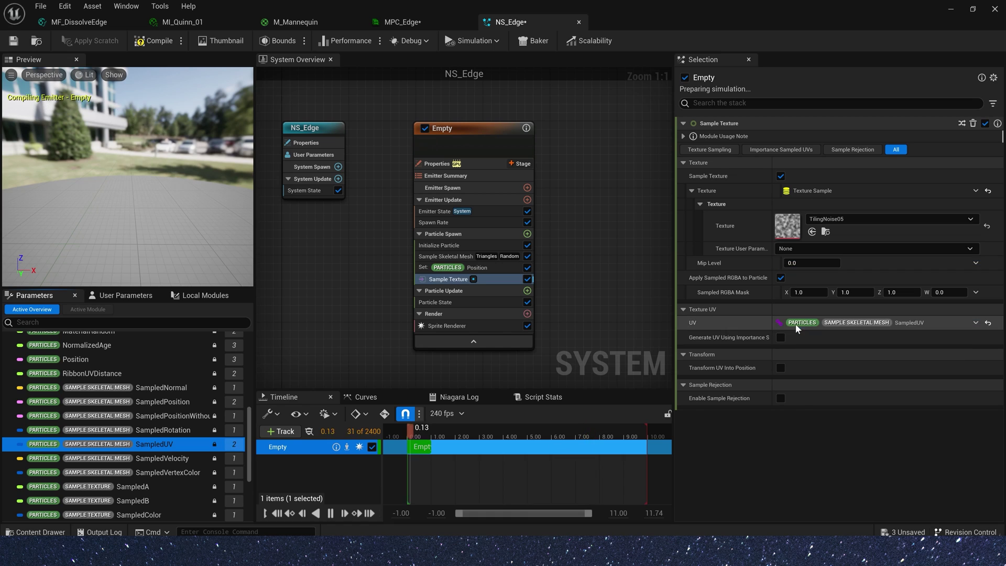
Step: Add a new Scratch Pad module to the emitter's Particle Spawn stage
{"action": "left_click", "coordinate": [527, 234]}
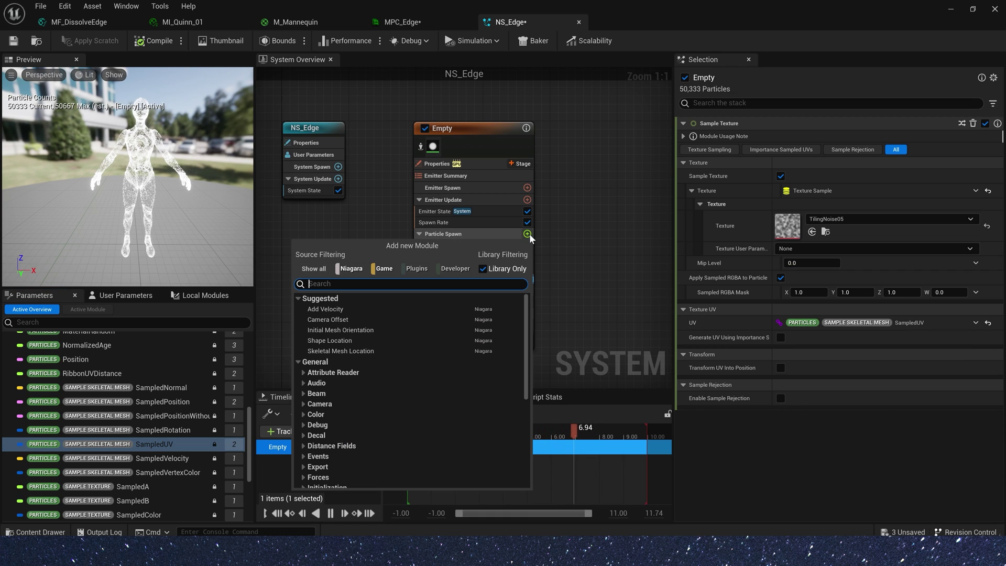
{"action": "left_click_drag", "start_coordinate": [524, 307], "coordinate": [529, 427]}
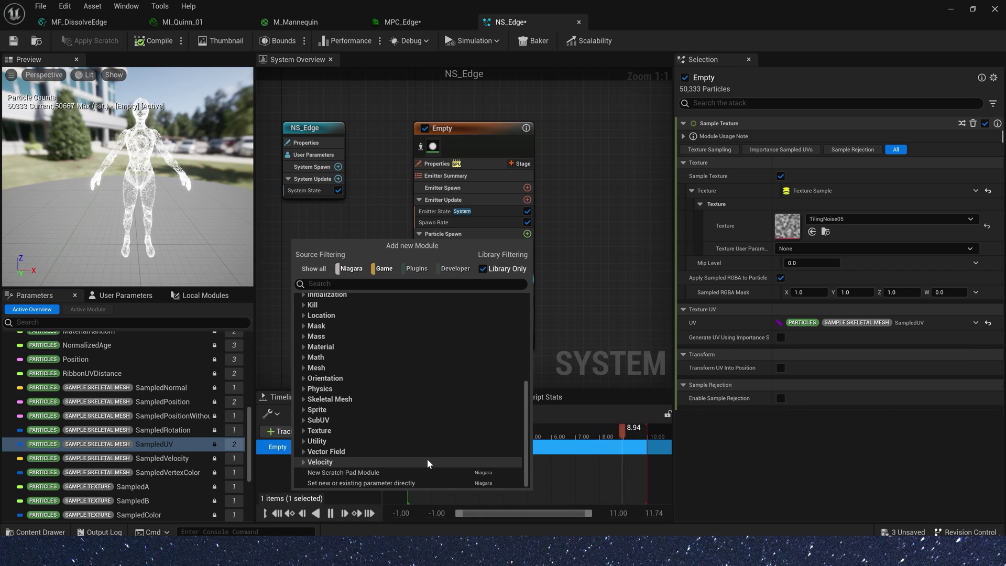
{"action": "left_click", "coordinate": [381, 472]}
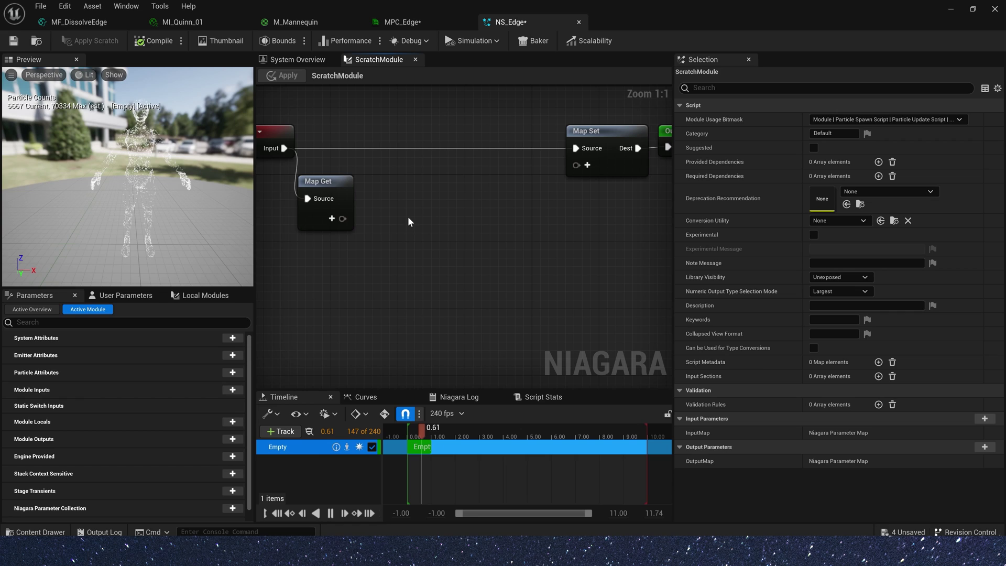
Step: Add two float inputs named Texture and Mask to the scratch module's Map Get node
{"action": "left_click", "coordinate": [334, 224]}
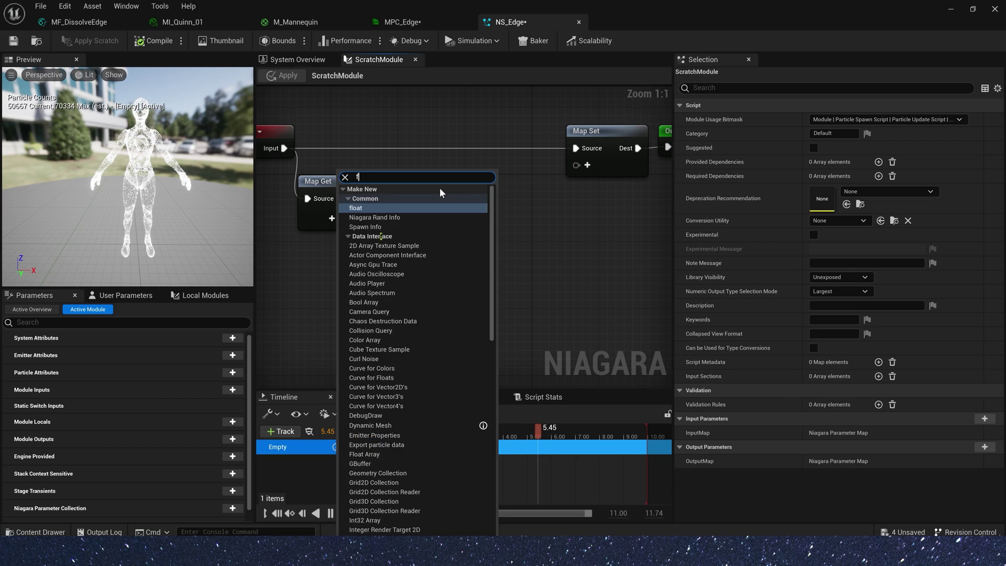
{"action": "type", "text": "fl"}
{"action": "key", "text": "Return"}
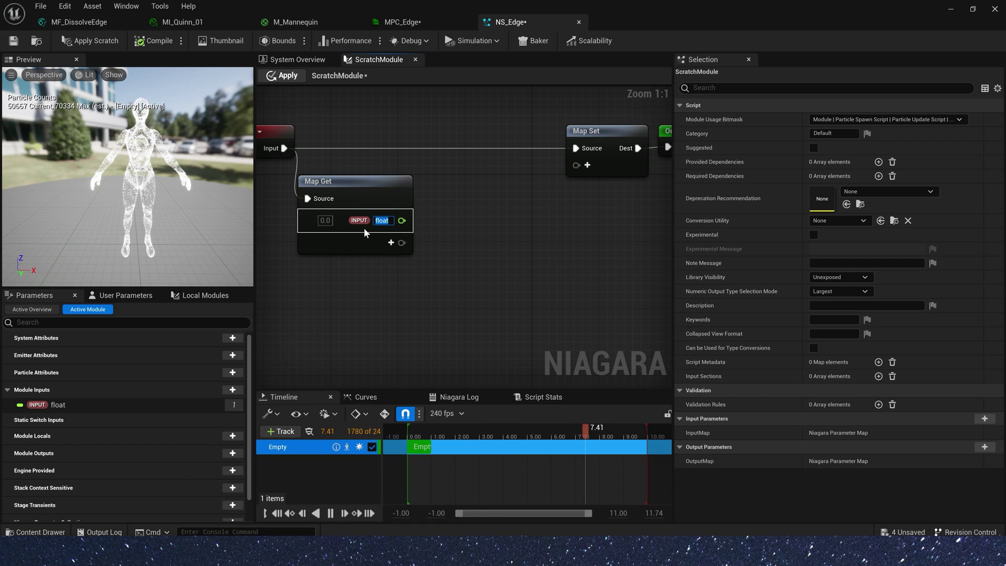
{"action": "type", "text": "Te"}
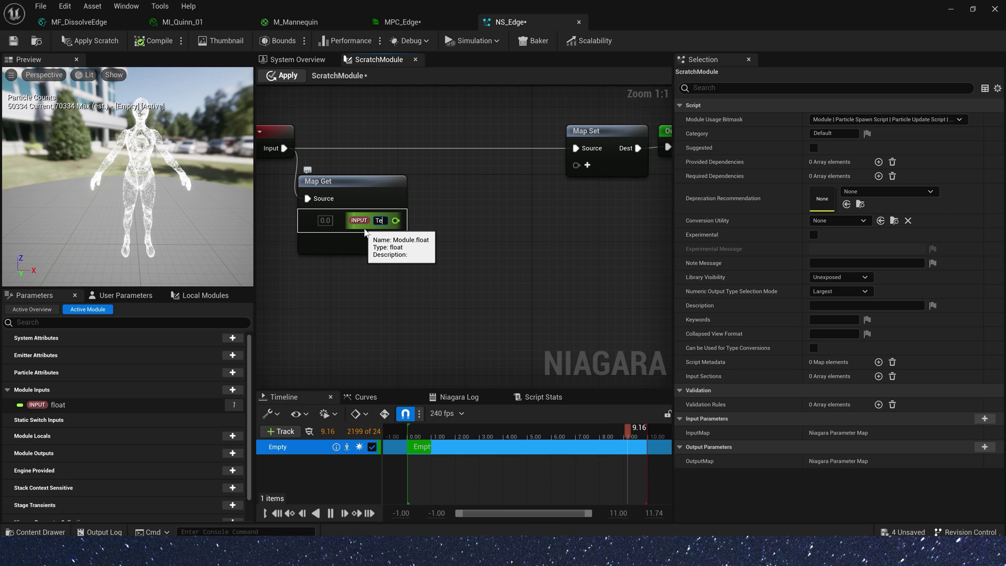
{"action": "type", "text": "xt"}
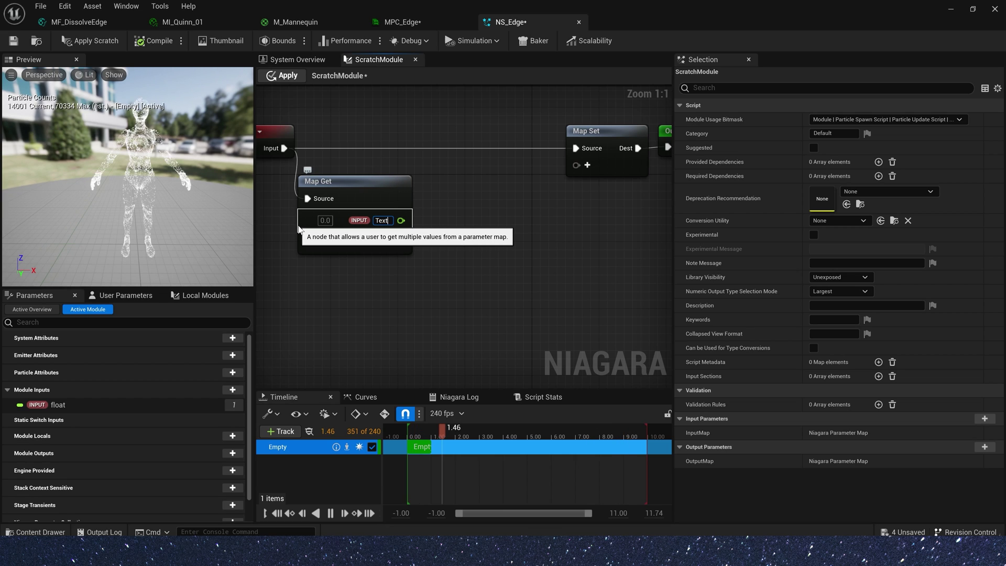
{"action": "type", "text": "ure"}
{"action": "key", "text": "Return"}
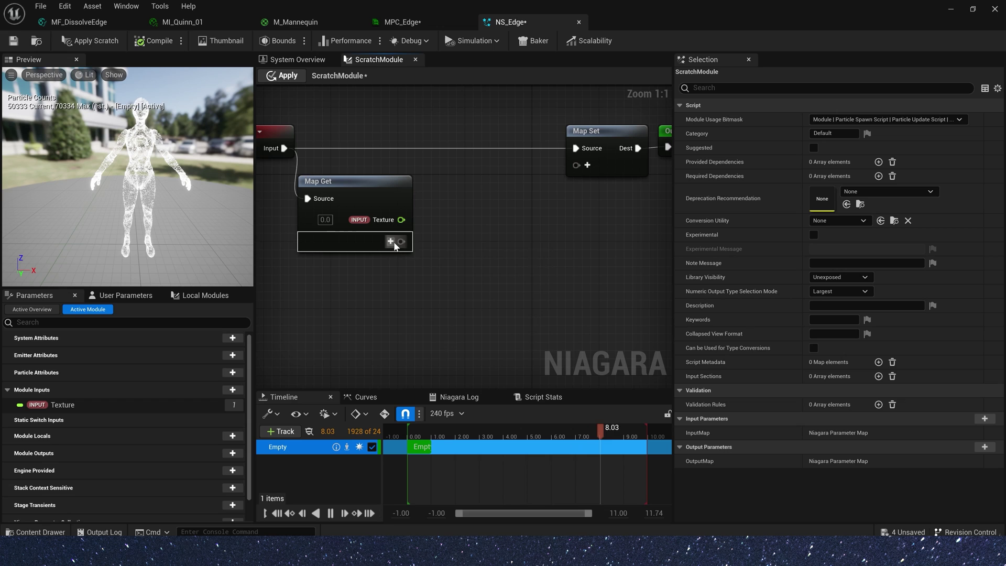
{"action": "left_click", "coordinate": [394, 242]}
{"action": "type", "text": "float"}
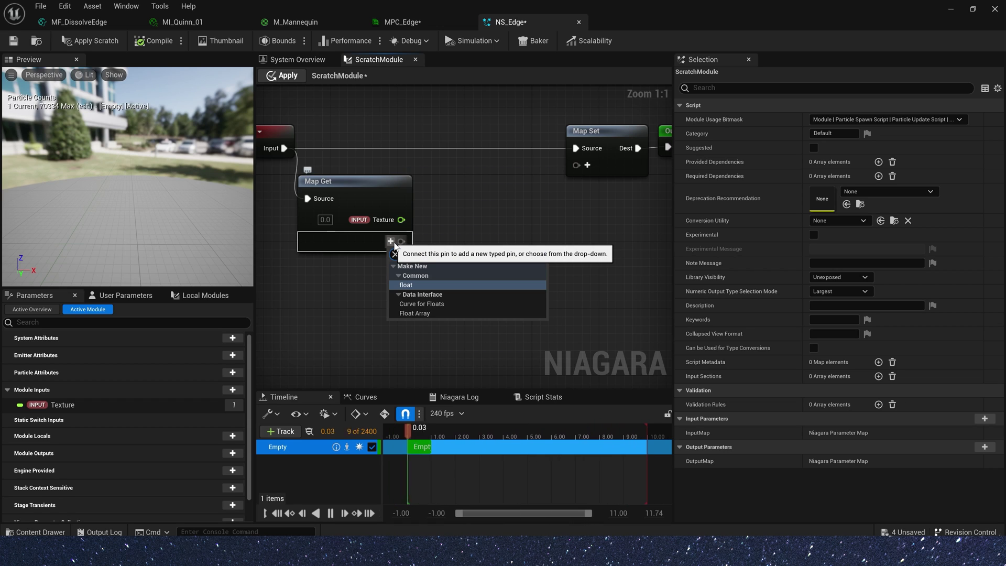
{"action": "key", "text": "Return"}
{"action": "type", "text": "Mask"}
{"action": "key", "text": "Return"}
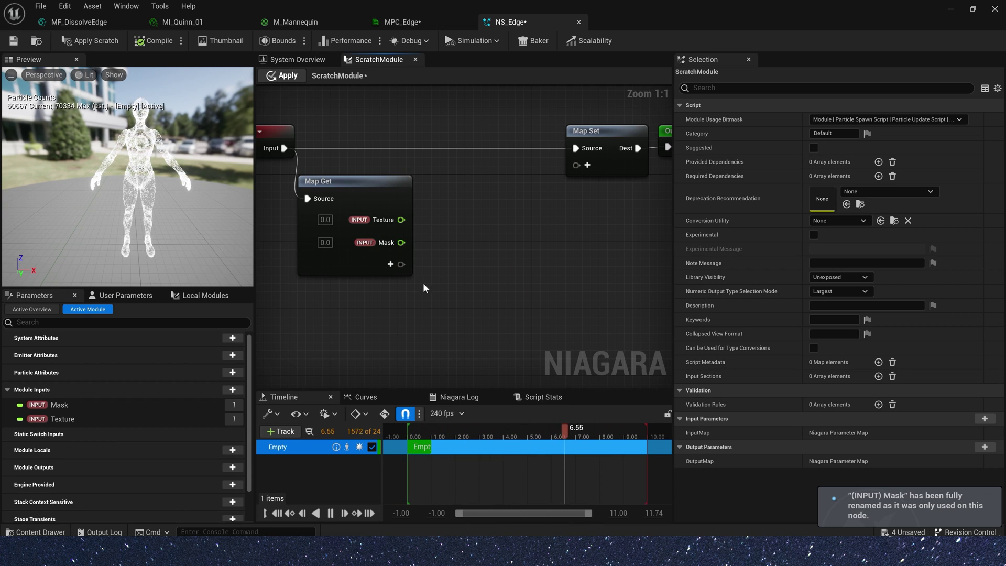
Step: Add two more float inputs named Bias and Width to the Map Get node
{"action": "left_click", "coordinate": [391, 265]}
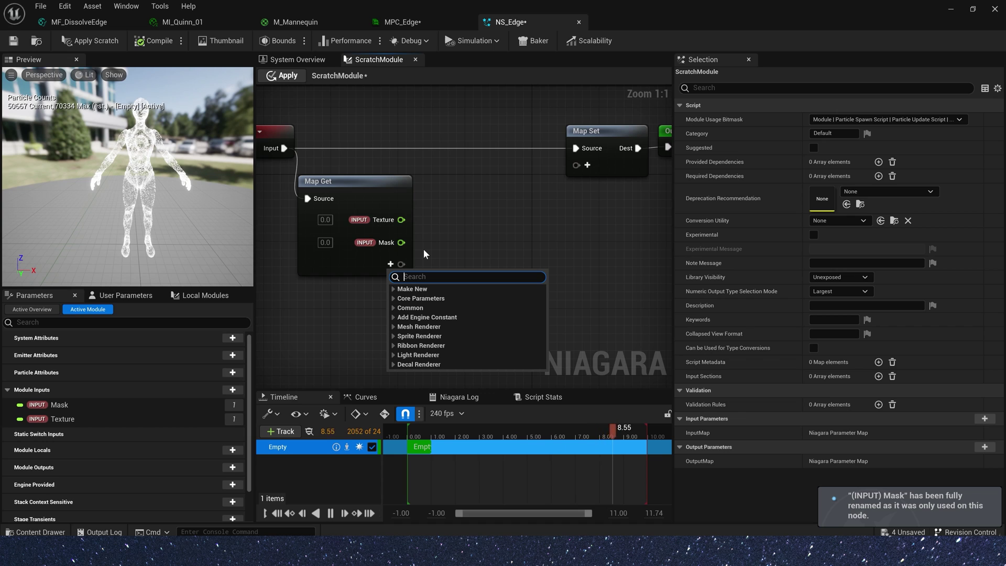
{"action": "type", "text": "float"}
{"action": "key", "text": "Return"}
{"action": "type", "text": "Bias"}
{"action": "key", "text": "Return"}
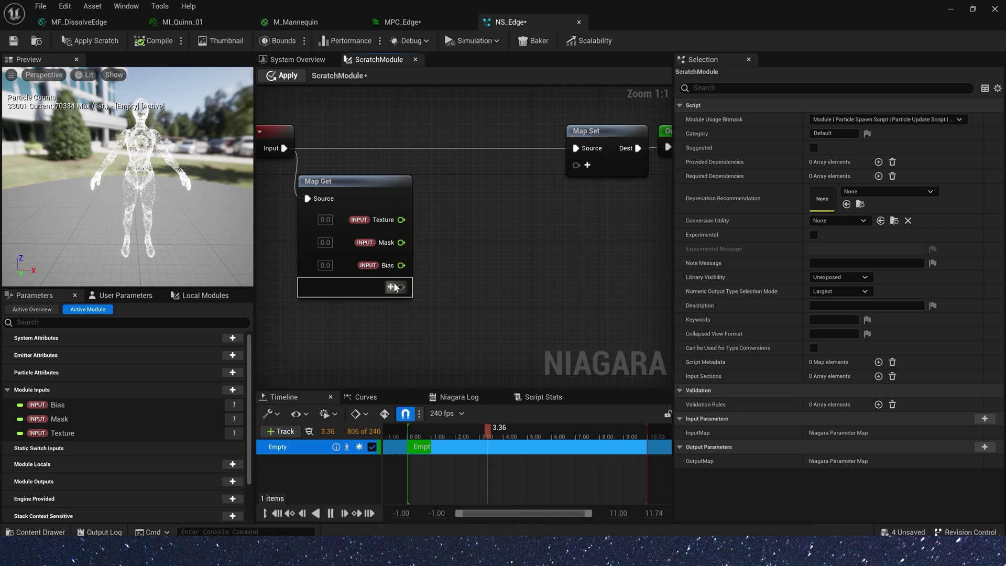
{"action": "left_click", "coordinate": [402, 286]}
{"action": "type", "text": "float"}
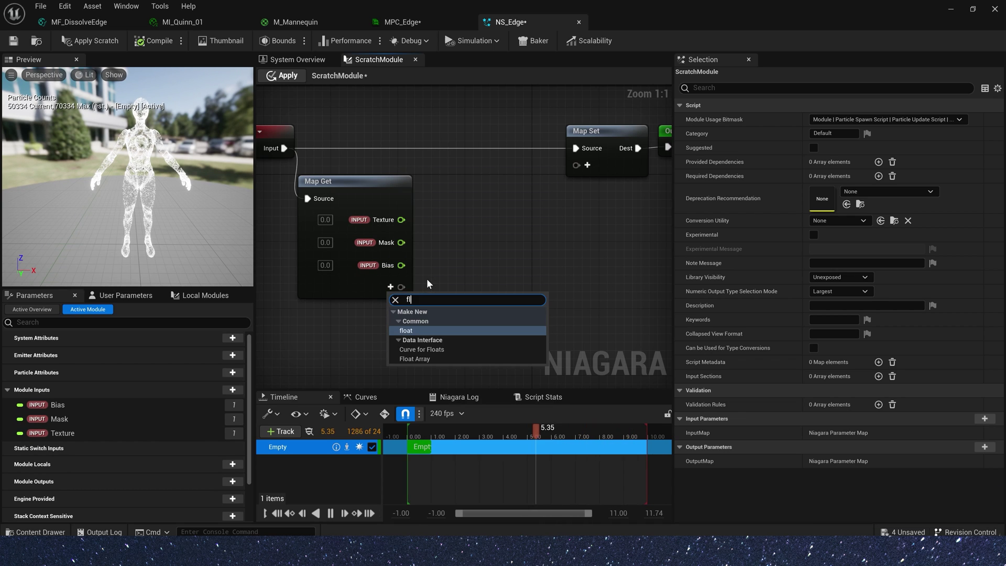
{"action": "key", "text": "Return"}
{"action": "type", "text": "Width"}
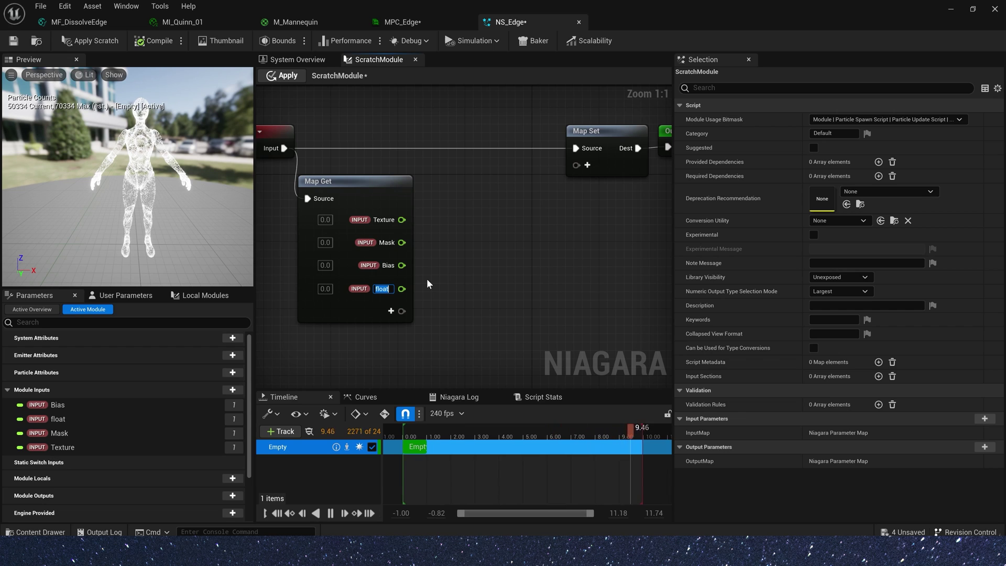
{"action": "key", "text": "Return"}
Step: Create a Greater Than Or Equal node with the Texture input connected to its A pin
{"action": "left_click_drag", "start_coordinate": [402, 220], "coordinate": [528, 235]}
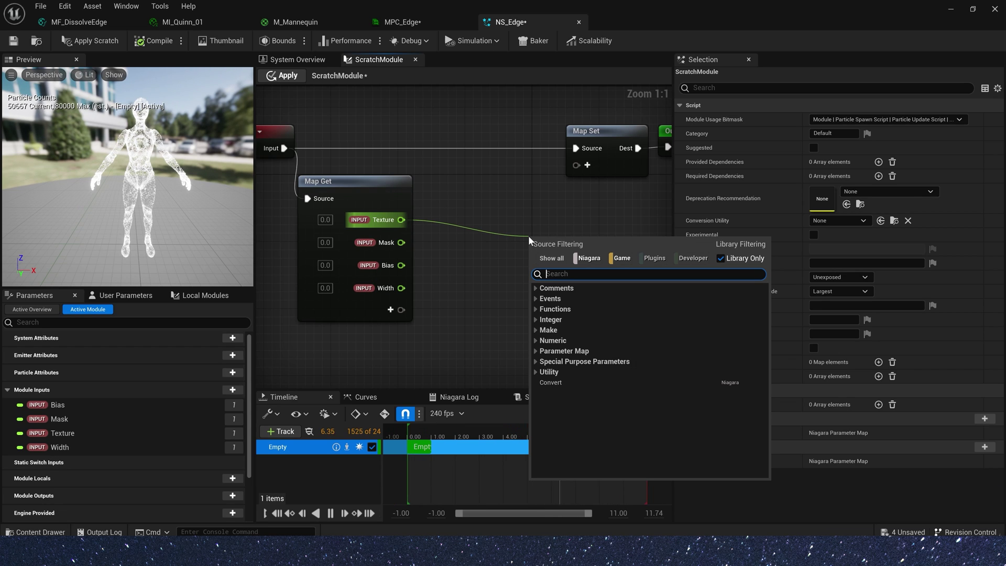
{"action": "type", "text": "greater"}
{"action": "left_click", "coordinate": [596, 331]}
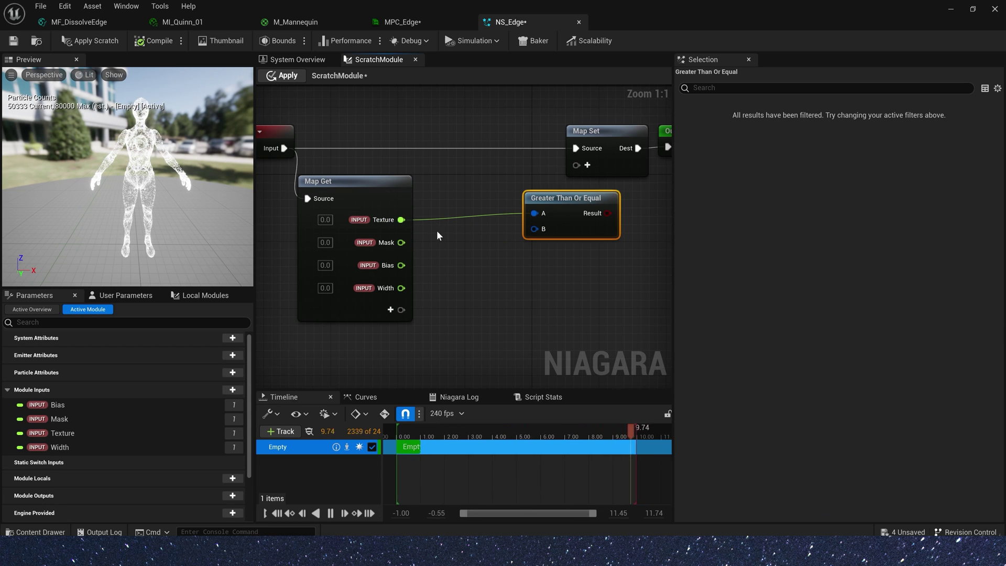
Step: Create an Add node that sums Mask and Bias, and connect its result to the Greater Than Or Equal node's B pin
{"action": "key", "text": "a"}
{"action": "left_click", "coordinate": [449, 236]}
{"action": "left_click_drag", "start_coordinate": [402, 243], "coordinate": [460, 273]}
{"action": "right_click_drag", "start_coordinate": [554, 203], "coordinate": [452, 200]}
{"action": "right_click_drag", "start_coordinate": [339, 223], "coordinate": [384, 232]}
{"action": "left_click_drag", "start_coordinate": [511, 207], "coordinate": [537, 207]}
{"action": "left_click_drag", "start_coordinate": [455, 261], "coordinate": [507, 235]}
Step: Create a Less Than Or Equal node below the comparison node with the Texture input connected to its A pin
{"action": "right_click_drag", "start_coordinate": [521, 290], "coordinate": [505, 263]}
{"action": "left_click_drag", "start_coordinate": [329, 199], "coordinate": [522, 281]}
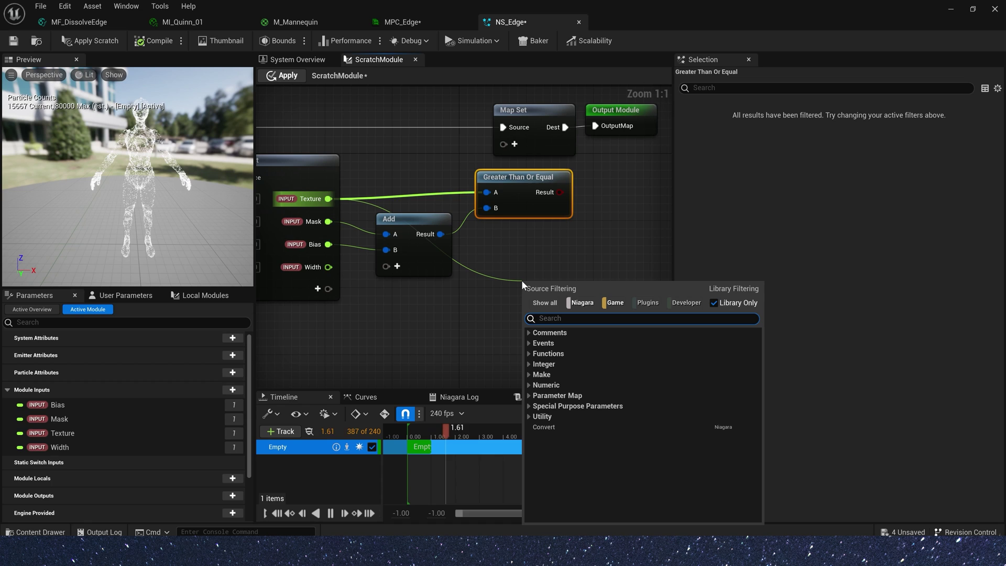
{"action": "type", "text": "<"}
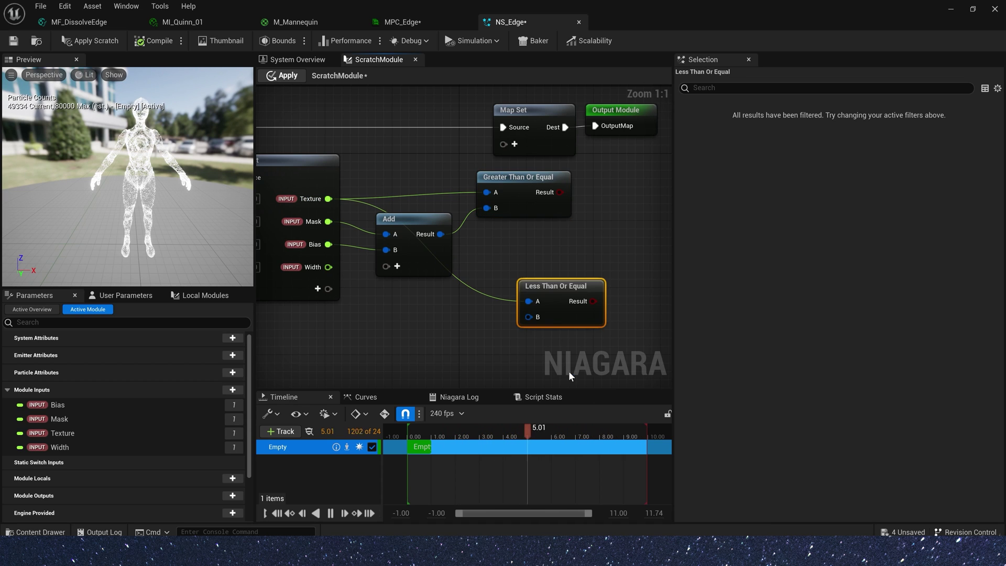
Step: Create a second Add node that sums the first Add result and Width, connecting its result to the Less Than Or Equal node's B pin
{"action": "left_click_drag", "start_coordinate": [562, 290], "coordinate": [595, 290]}
{"action": "key", "text": "a"}
{"action": "left_click", "coordinate": [472, 289]}
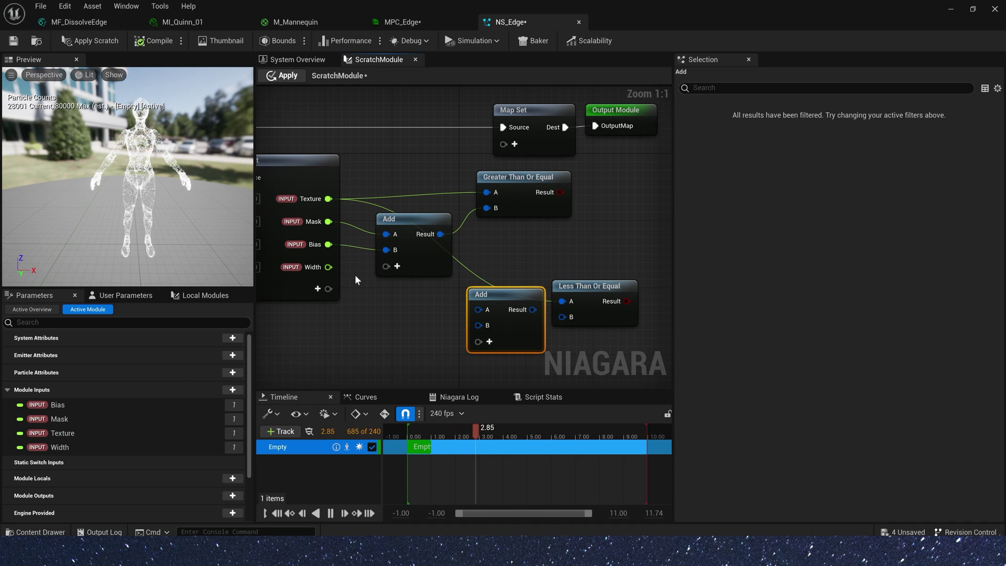
{"action": "left_click_drag", "start_coordinate": [439, 235], "coordinate": [478, 310]}
{"action": "right_click_drag", "start_coordinate": [587, 251], "coordinate": [514, 236]}
{"action": "left_click_drag", "start_coordinate": [519, 270], "coordinate": [561, 270]}
{"action": "left_click_drag", "start_coordinate": [459, 293], "coordinate": [529, 301]}
{"action": "left_click_drag", "start_coordinate": [419, 278], "coordinate": [444, 278]}
{"action": "left_click_drag", "start_coordinate": [449, 161], "coordinate": [550, 152]}
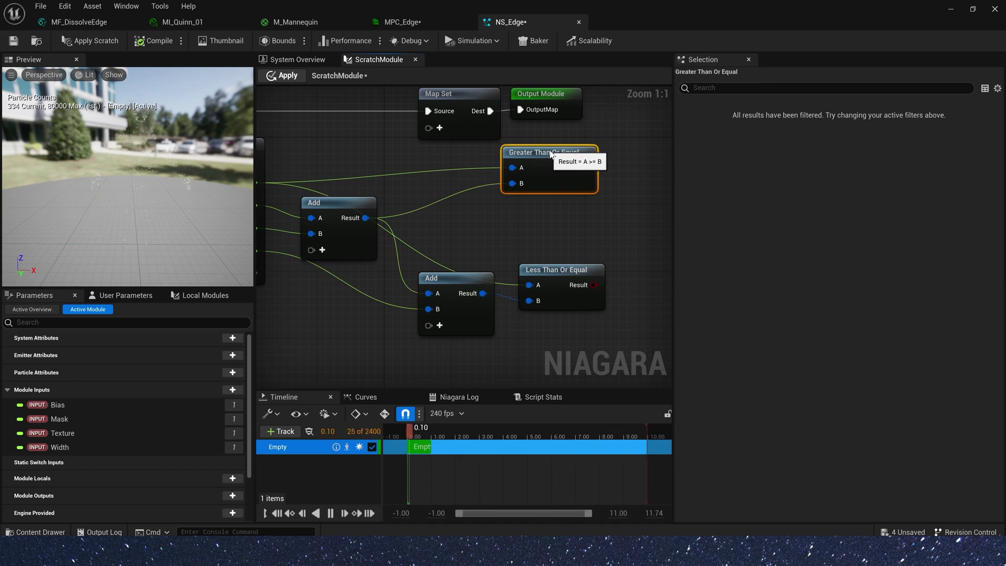
Step: Create a Logic AND node fed by the results of the Greater Than Or Equal and Less Than Or Equal nodes
{"action": "right_click_drag", "start_coordinate": [593, 205], "coordinate": [489, 218]}
{"action": "left_click_drag", "start_coordinate": [492, 182], "coordinate": [583, 245]}
{"action": "type", "text": "and"}
{"action": "left_click", "coordinate": [599, 309]}
{"action": "left_click_drag", "start_coordinate": [493, 298], "coordinate": [546, 261]}
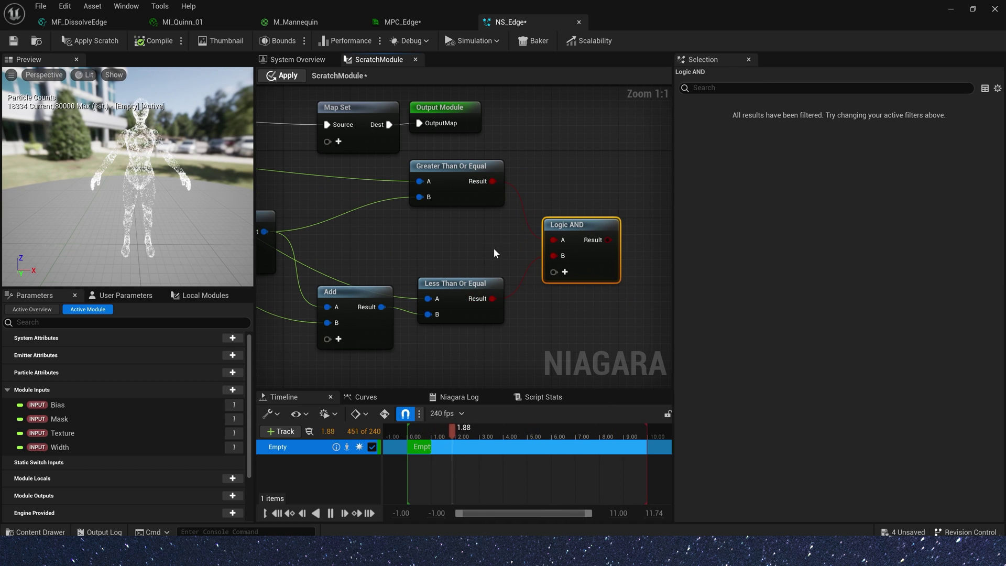
Step: Create a Select node driven by the Logic AND result and convert it to float using a temporary Make float node
{"action": "scroll", "coordinate": [494, 249], "scroll_direction": "down", "scroll_amount": 1}
{"action": "left_click_drag", "start_coordinate": [487, 253], "coordinate": [572, 215]}
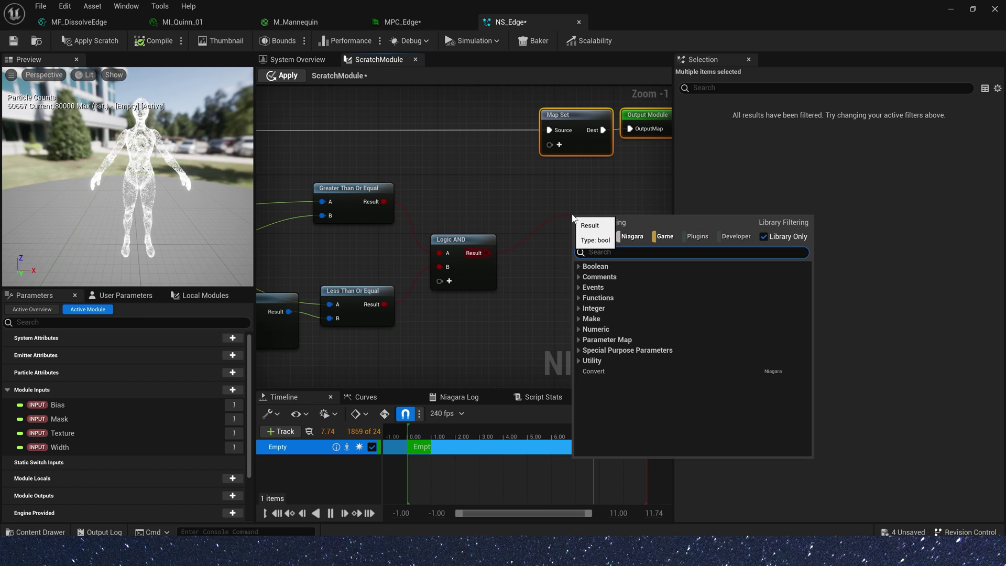
{"action": "type", "text": "if"}
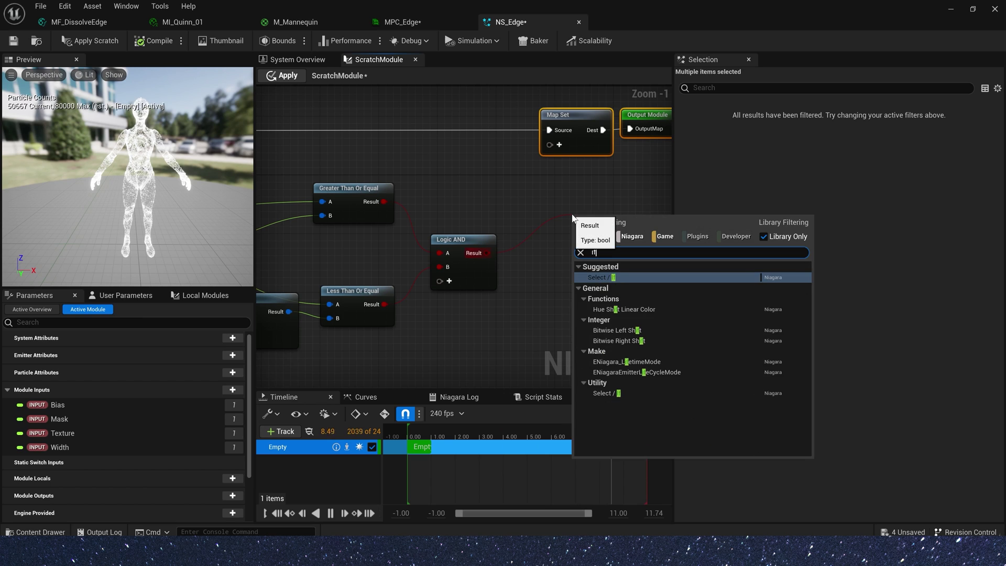
{"action": "key", "text": "Return"}
{"action": "key", "text": "1"}
{"action": "left_click", "coordinate": [481, 176]}
{"action": "left_click_drag", "start_coordinate": [485, 178], "coordinate": [414, 161]}
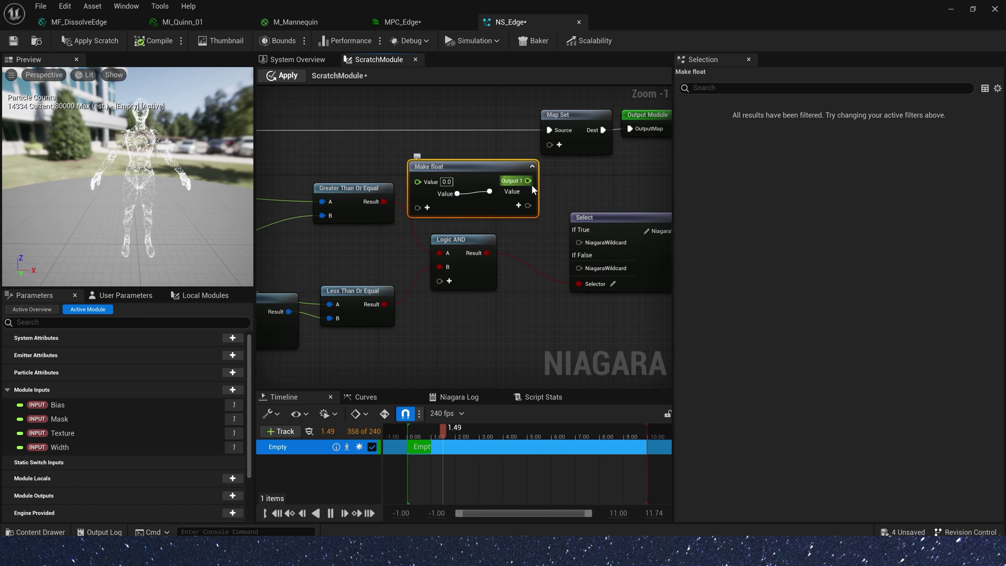
{"action": "left_click_drag", "start_coordinate": [532, 185], "coordinate": [553, 184]}
{"action": "key", "text": "Delete"}
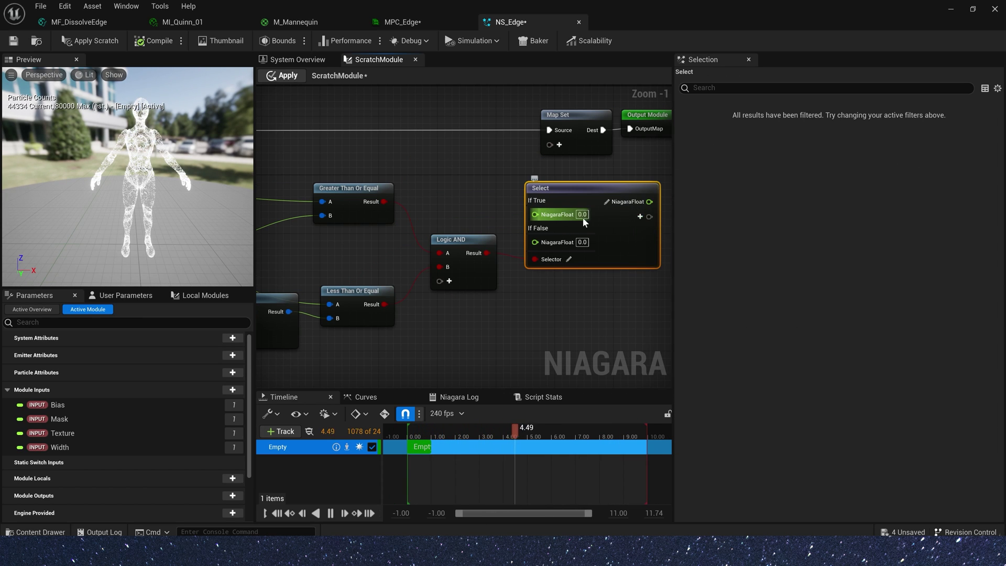
Step: Set the Select node's If True value to 1.0 and reposition the node beside the Logic AND node
{"action": "left_click", "coordinate": [584, 215]}
{"action": "type", "text": "1"}
{"action": "key", "text": "Return"}
{"action": "right_click_drag", "start_coordinate": [608, 290], "coordinate": [537, 317]}
{"action": "left_click_drag", "start_coordinate": [557, 264], "coordinate": [542, 256]}
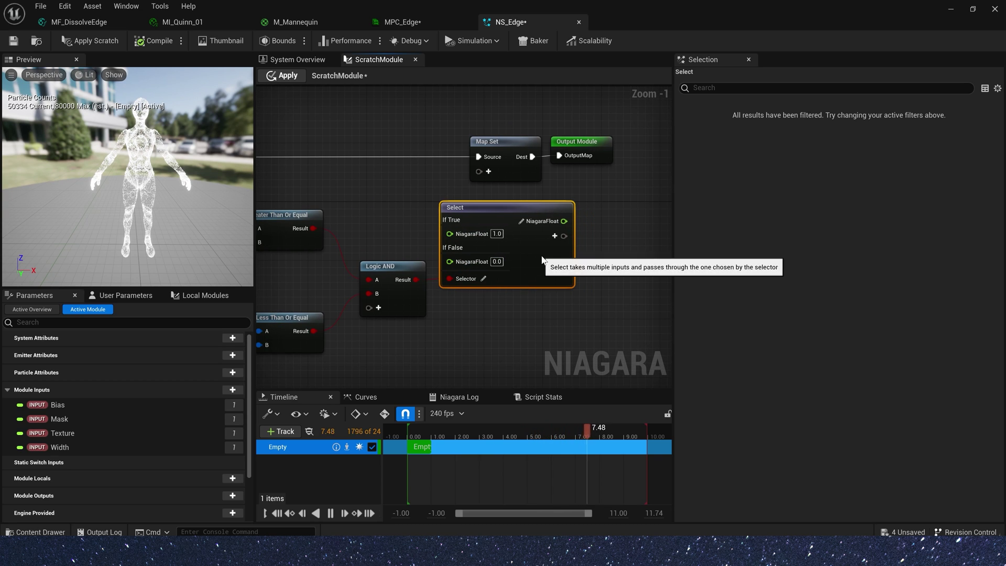
Step: Add a float pin in the PARTICLES namespace to the Map Set node, spacing out the Map Set and Output Module nodes
{"action": "right_click_drag", "start_coordinate": [542, 256], "coordinate": [467, 288]}
{"action": "left_click_drag", "start_coordinate": [426, 139], "coordinate": [492, 180]}
{"action": "left_click_drag", "start_coordinate": [426, 174], "coordinate": [570, 174]}
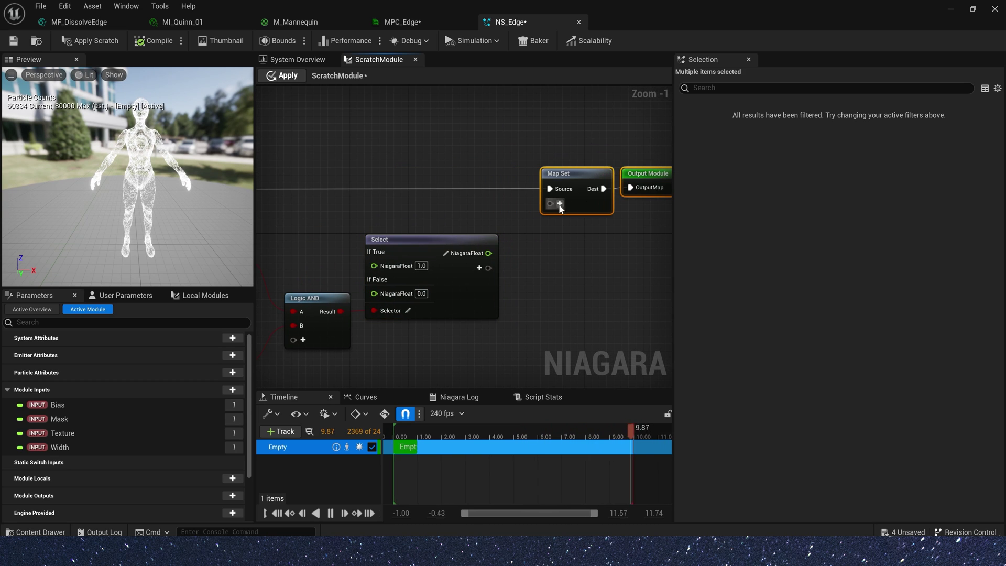
{"action": "left_click", "coordinate": [560, 204]}
{"action": "type", "text": "fl"}
{"action": "key", "text": "Return"}
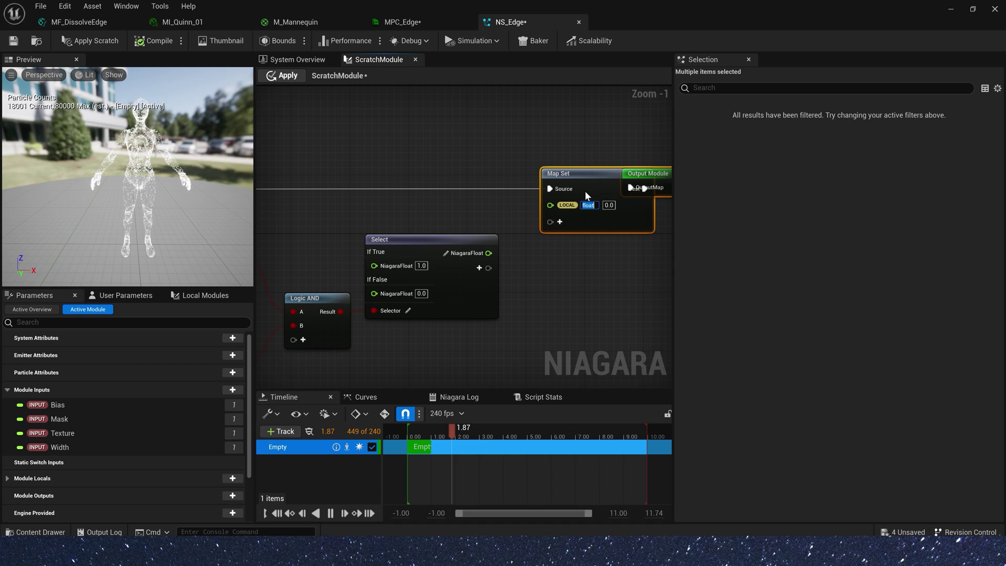
{"action": "right_click", "coordinate": [570, 206]}
{"action": "mouse_move", "coordinate": [639, 278]}
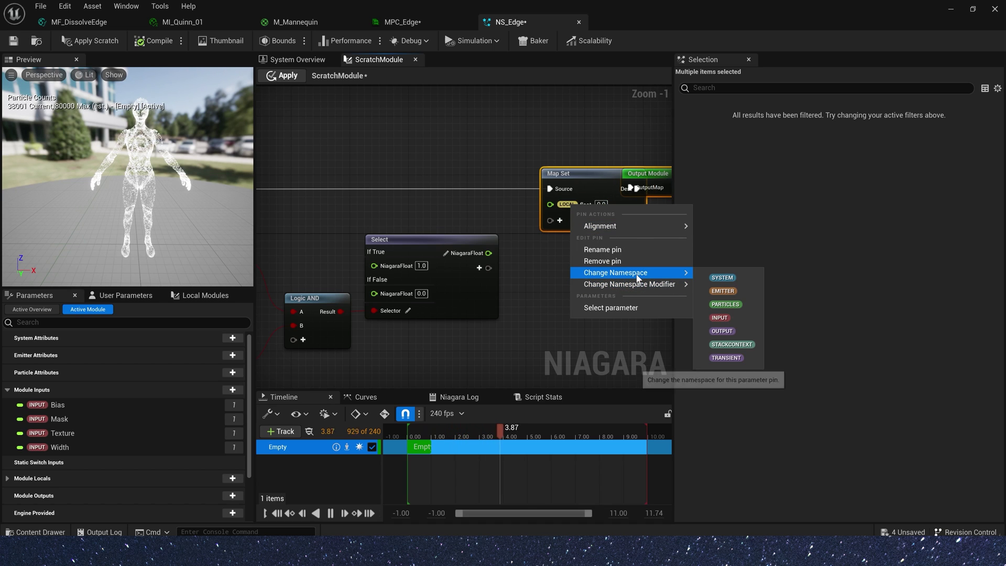
{"action": "left_click", "coordinate": [725, 304]}
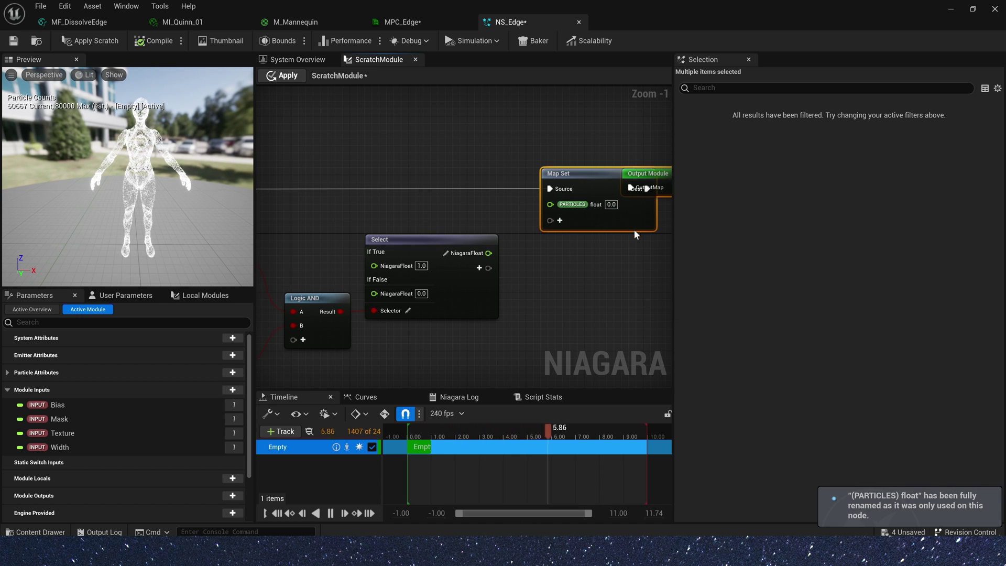
{"action": "right_click_drag", "start_coordinate": [635, 231], "coordinate": [535, 232]}
{"action": "left_click_drag", "start_coordinate": [573, 177], "coordinate": [545, 177]}
{"action": "left_click", "coordinate": [564, 178]}
{"action": "left_click_drag", "start_coordinate": [550, 177], "coordinate": [622, 177]}
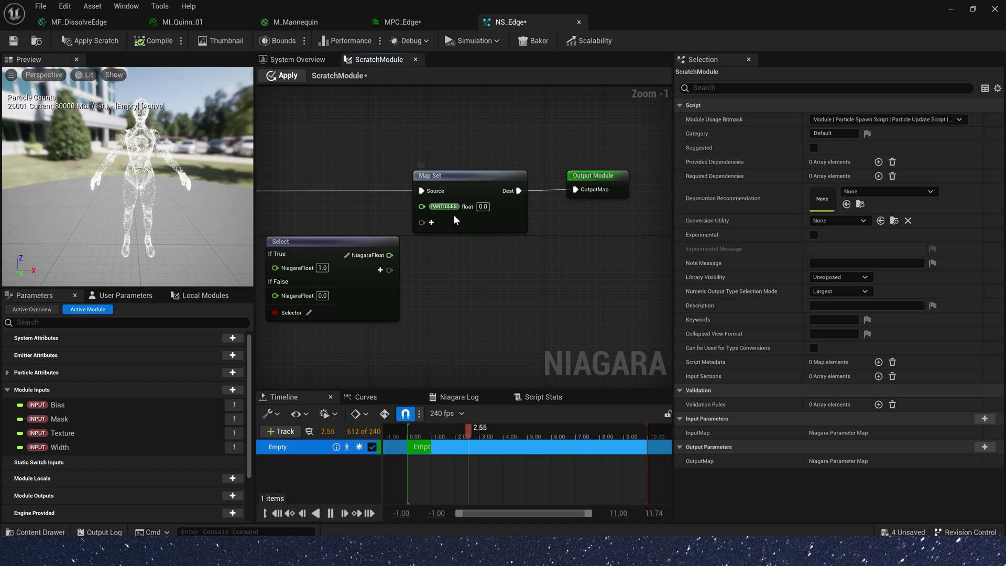
Step: Rename the Map Set float pin to Kill, connect the Select output to it, and apply the scratch module changes
{"action": "double_click", "coordinate": [467, 207]}
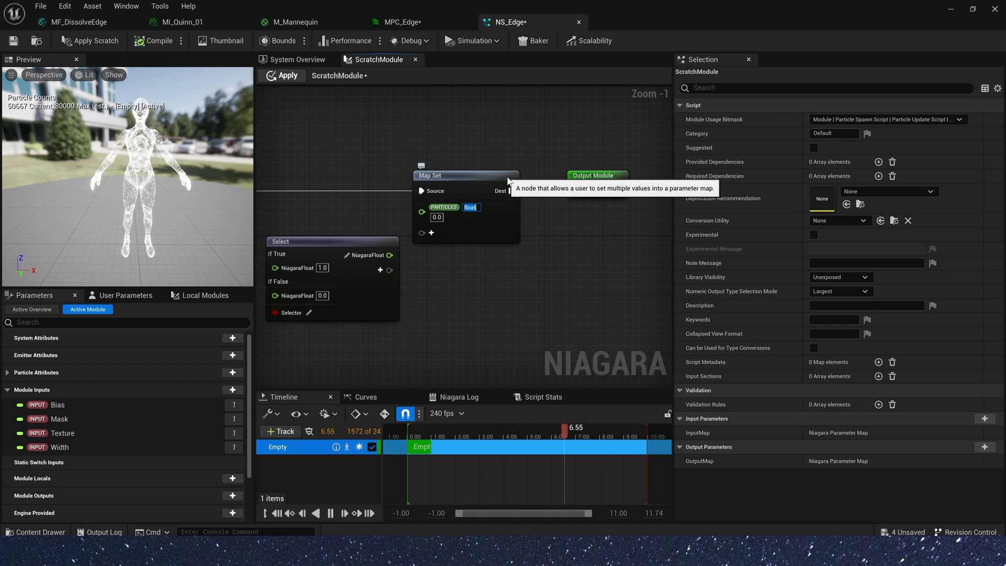
{"action": "type", "text": "Kill"}
{"action": "key", "text": "Return"}
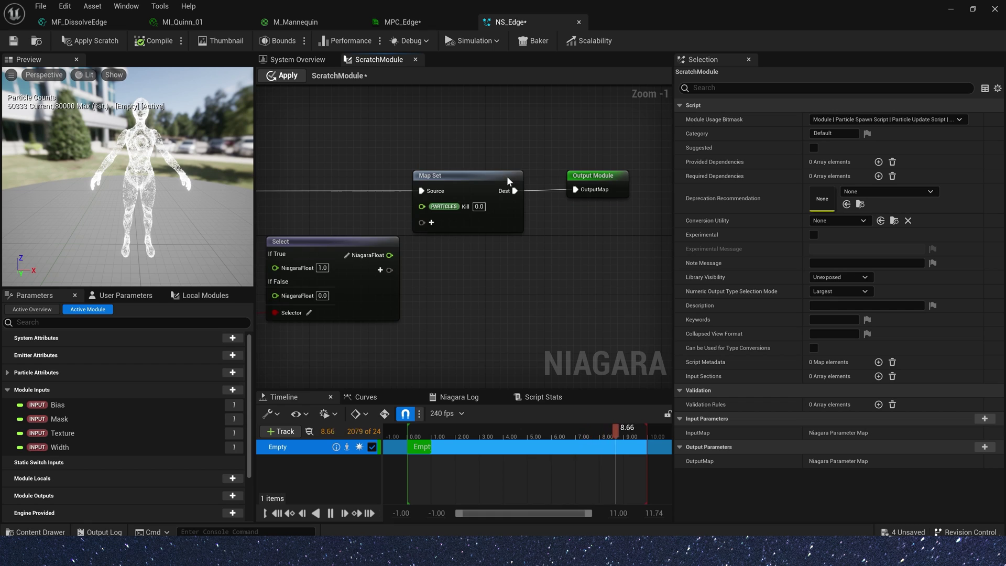
{"action": "left_click", "coordinate": [287, 76]}
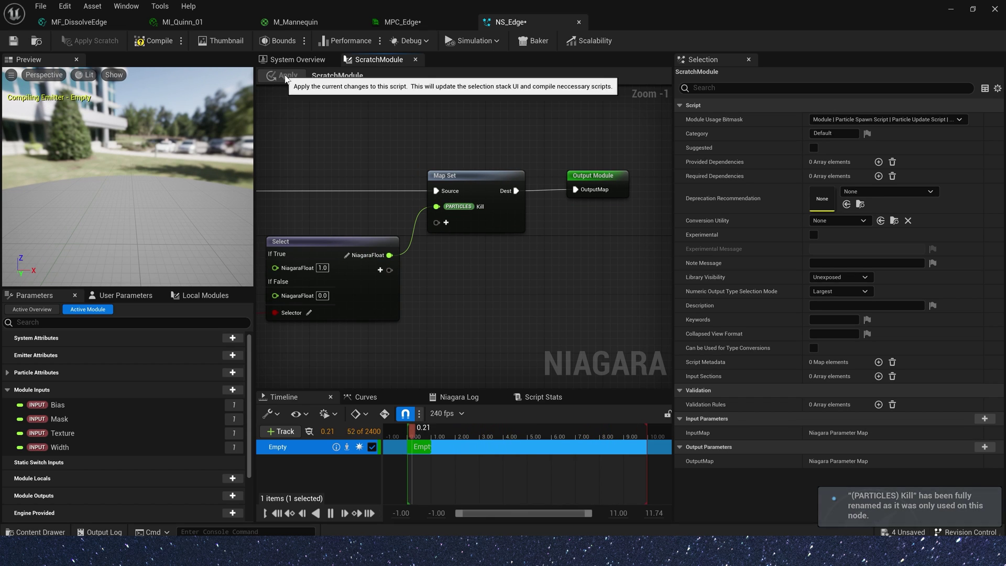
Step: In the system overview, link the Scratch Module's Texture input to the Sample Texture SampledR attribute and set Width to 0.1
{"action": "right_click_drag", "start_coordinate": [328, 151], "coordinate": [618, 140]}
{"action": "scroll", "coordinate": [474, 169], "scroll_direction": "down", "scroll_amount": 1}
{"action": "right_click_drag", "start_coordinate": [475, 169], "coordinate": [535, 121]}
{"action": "scroll", "coordinate": [479, 119], "scroll_direction": "down", "scroll_amount": 1}
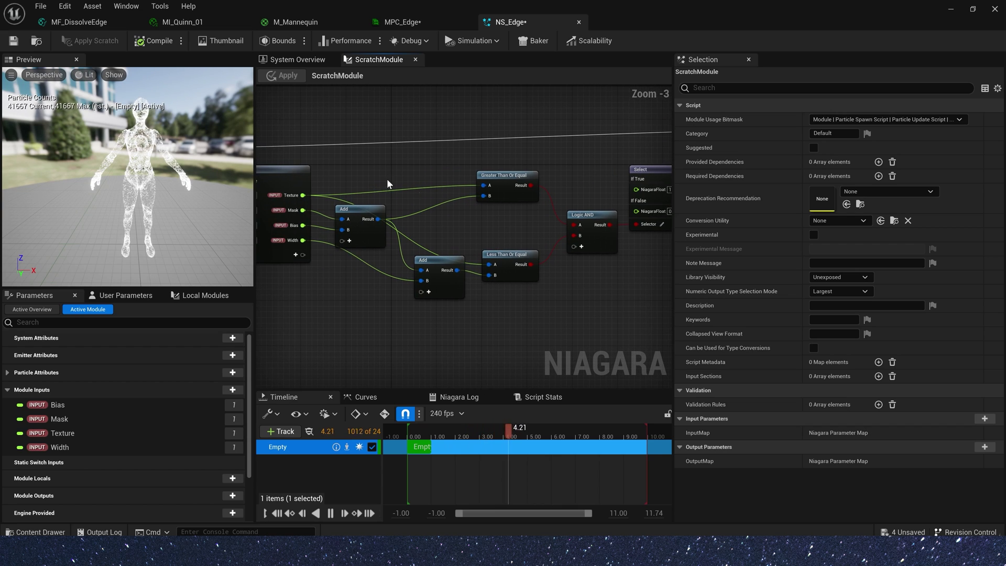
{"action": "left_click", "coordinate": [297, 60]}
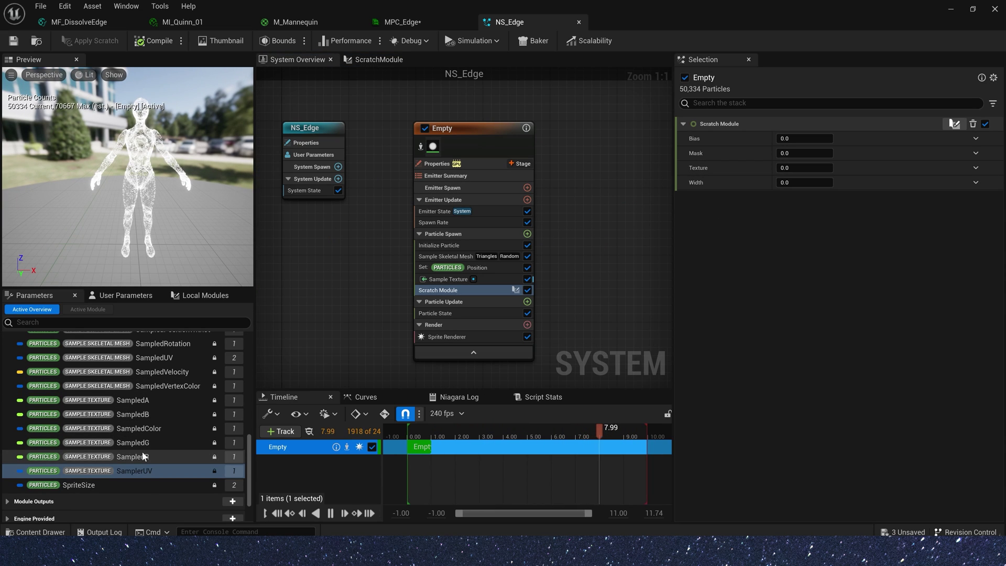
{"action": "left_click_drag", "start_coordinate": [132, 457], "coordinate": [798, 168]}
{"action": "left_click", "coordinate": [805, 182]}
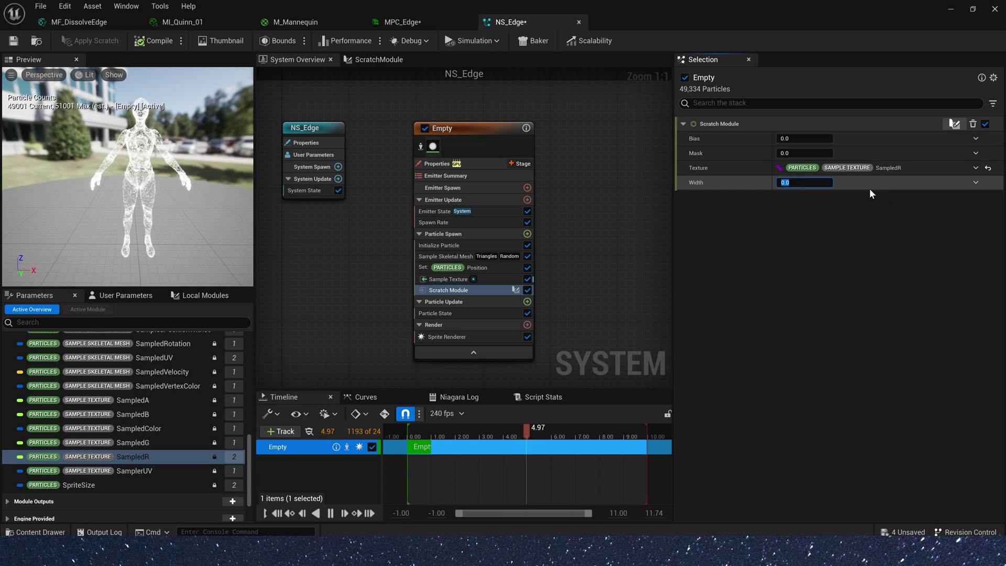
{"action": "type", "text": "."}
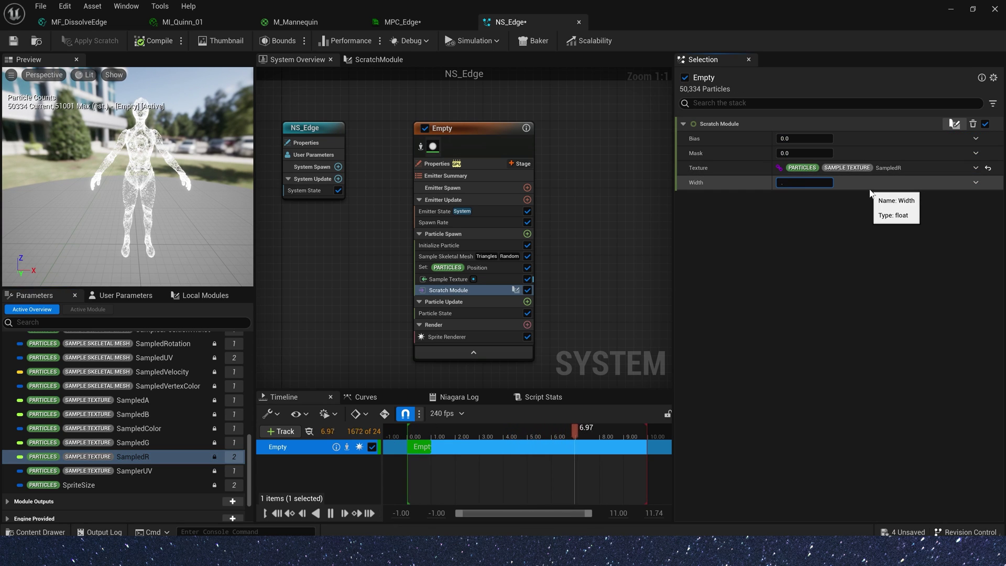
{"action": "type", "text": "1"}
{"action": "key", "text": "Return"}
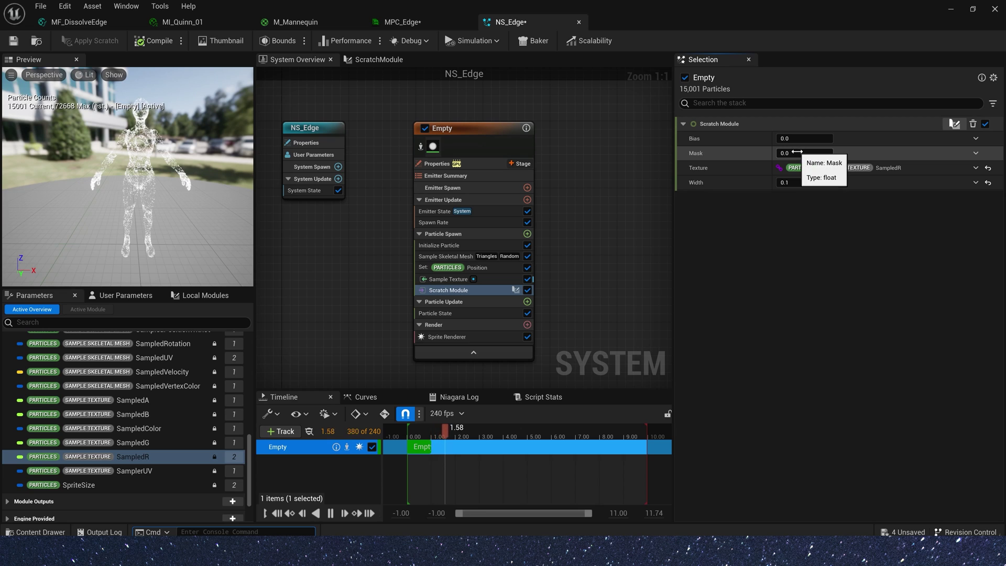
Step: Set the Scratch Module's Mask value to 0.6
{"action": "left_click_drag", "start_coordinate": [794, 152], "coordinate": [832, 153]}
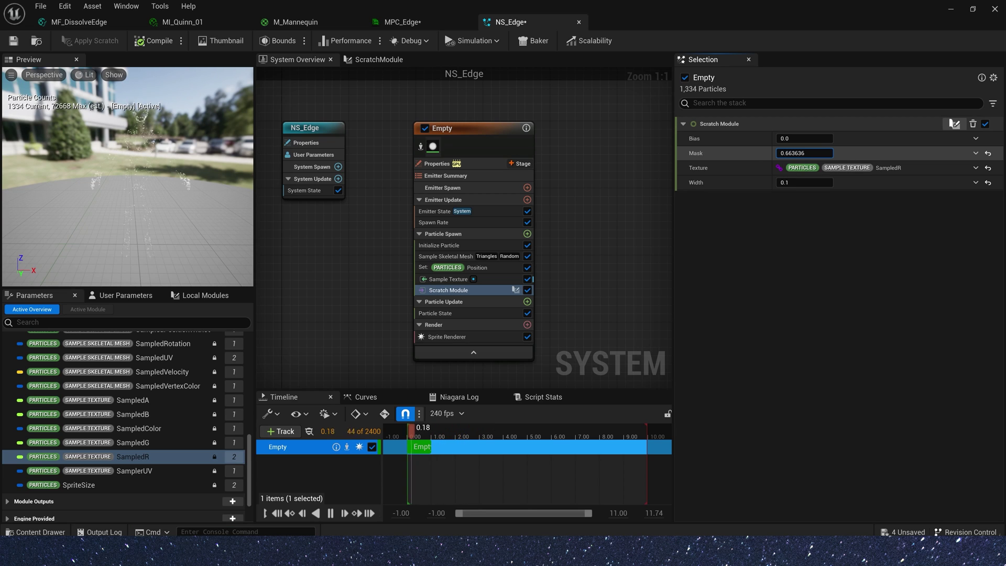
{"action": "left_click", "coordinate": [820, 151]}
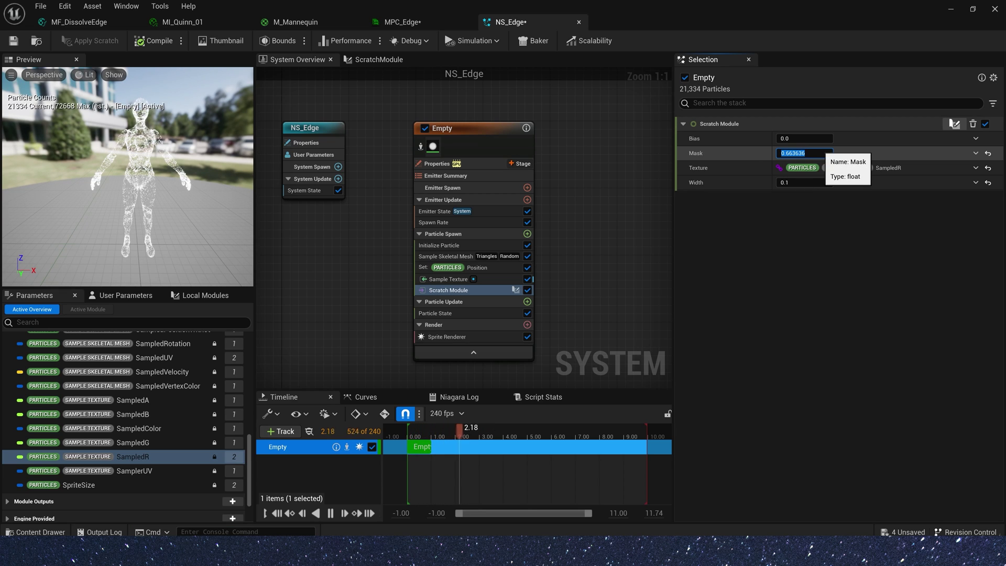
{"action": "type", "text": ".6"}
{"action": "key", "text": "Return"}
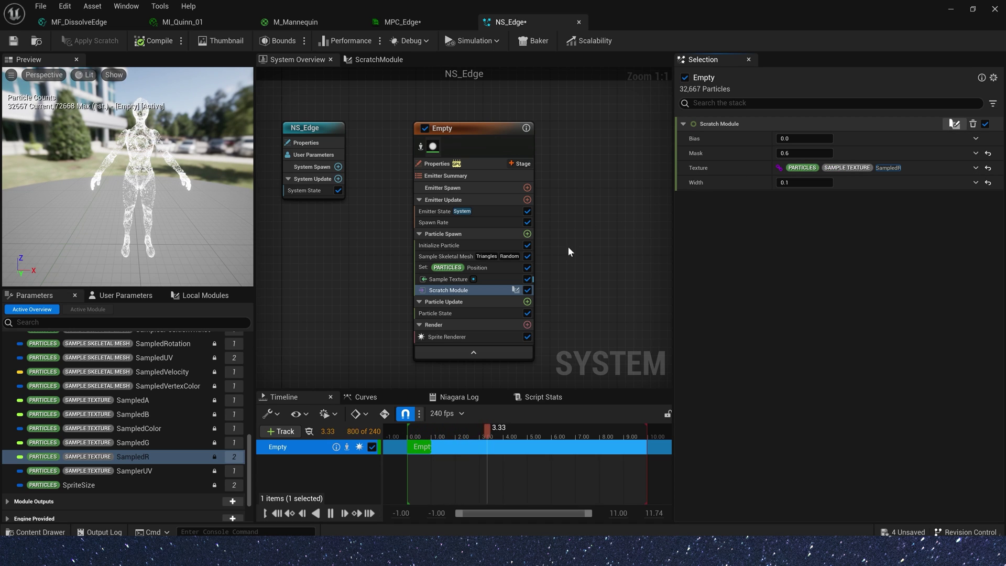
Step: Add a Kill Particles module to Particle Spawn and drive it with Set Bool by Float Comparison
{"action": "right_click_drag", "start_coordinate": [550, 260], "coordinate": [562, 225]}
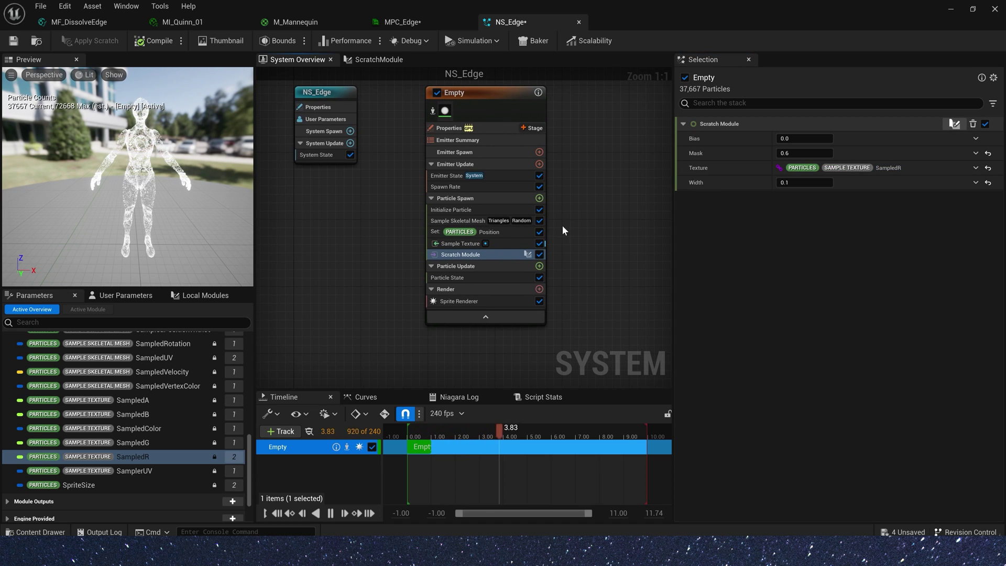
{"action": "left_click", "coordinate": [539, 198]}
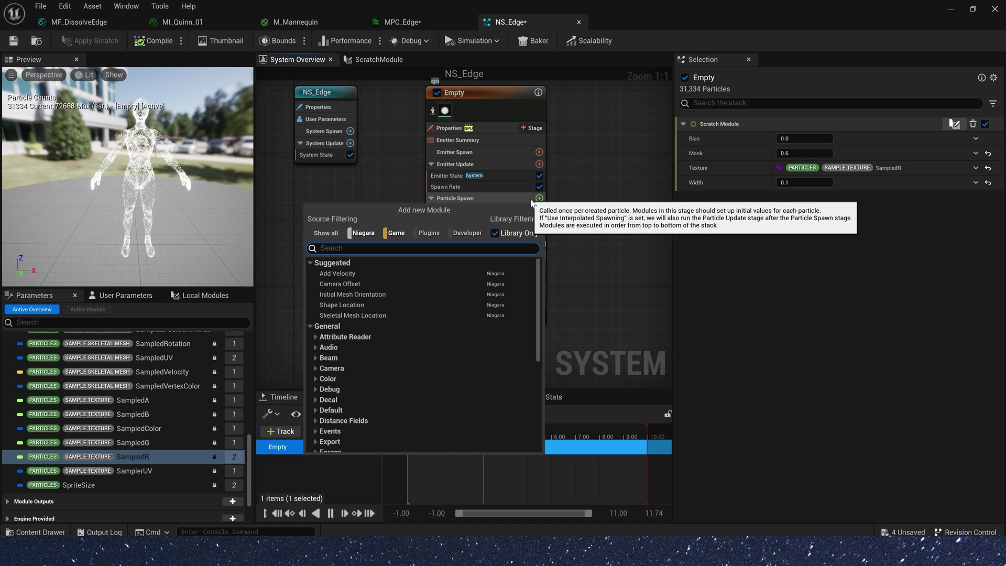
{"action": "type", "text": "kill"}
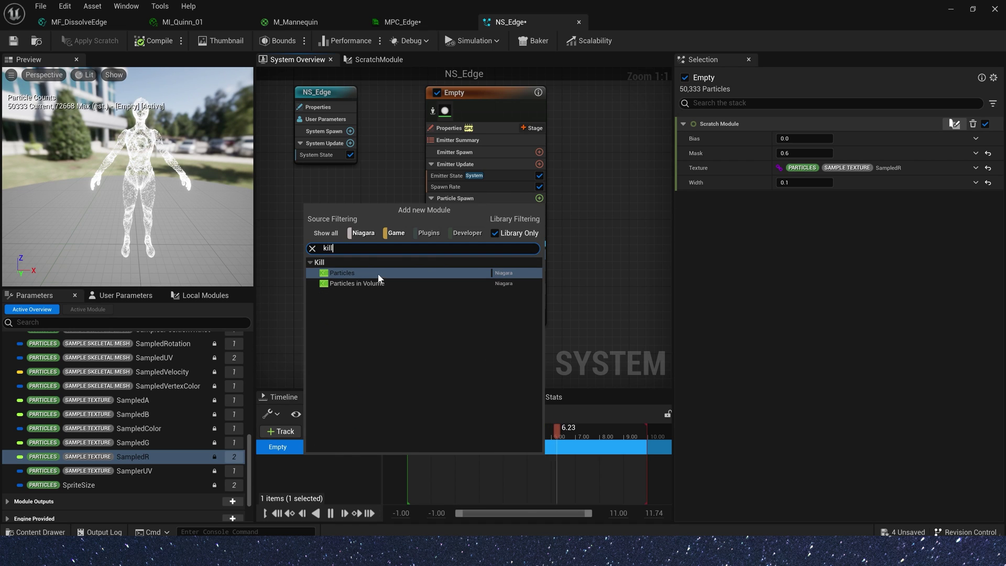
{"action": "left_click", "coordinate": [378, 273]}
{"action": "left_click", "coordinate": [976, 137]}
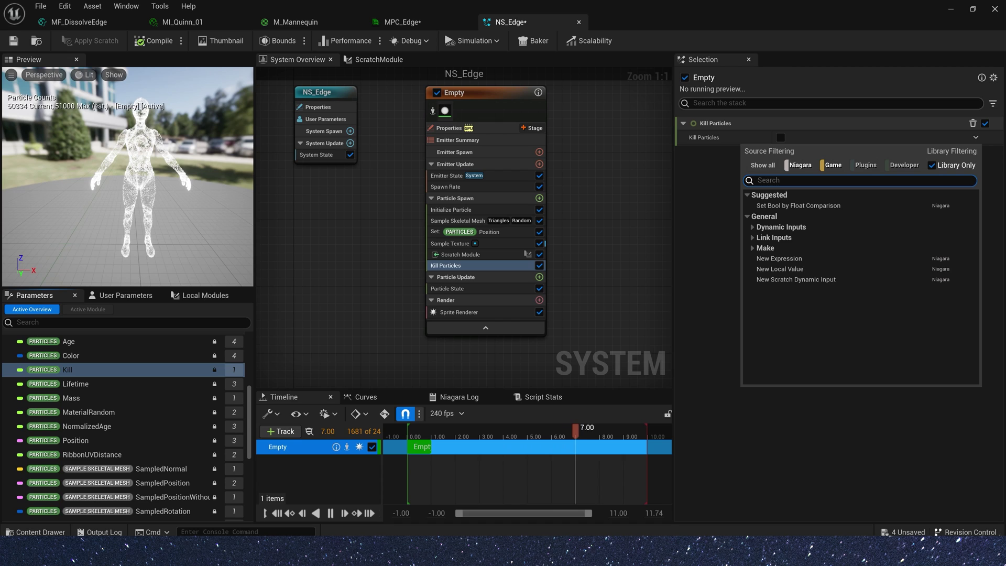
{"action": "left_click", "coordinate": [826, 206]}
Step: Link comparison input A to the PARTICLES Kill attribute and set the Comparison Type to A Equal To B
{"action": "left_click", "coordinate": [93, 369]}
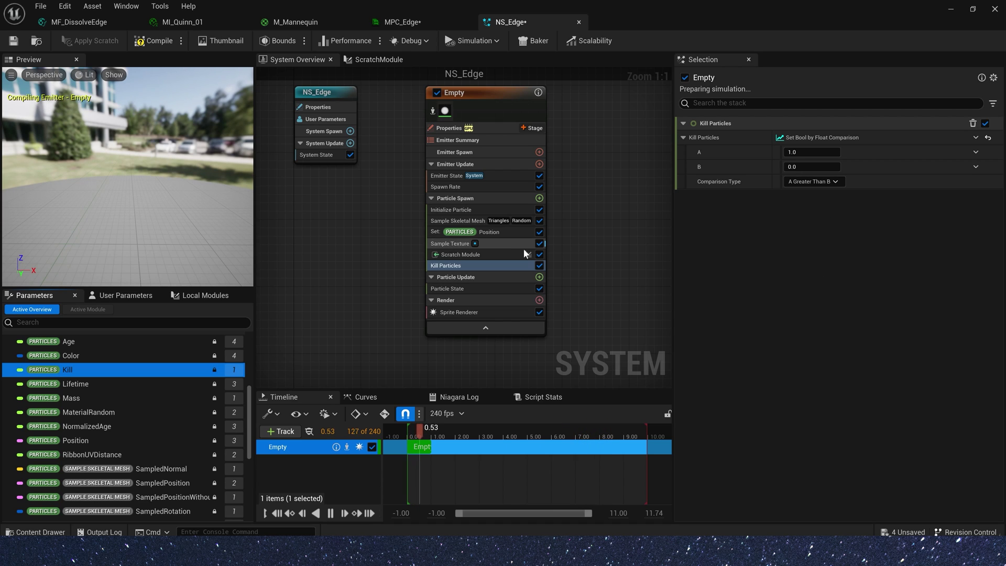
{"action": "left_click_drag", "start_coordinate": [77, 370], "coordinate": [839, 154]}
{"action": "left_click", "coordinate": [818, 181]}
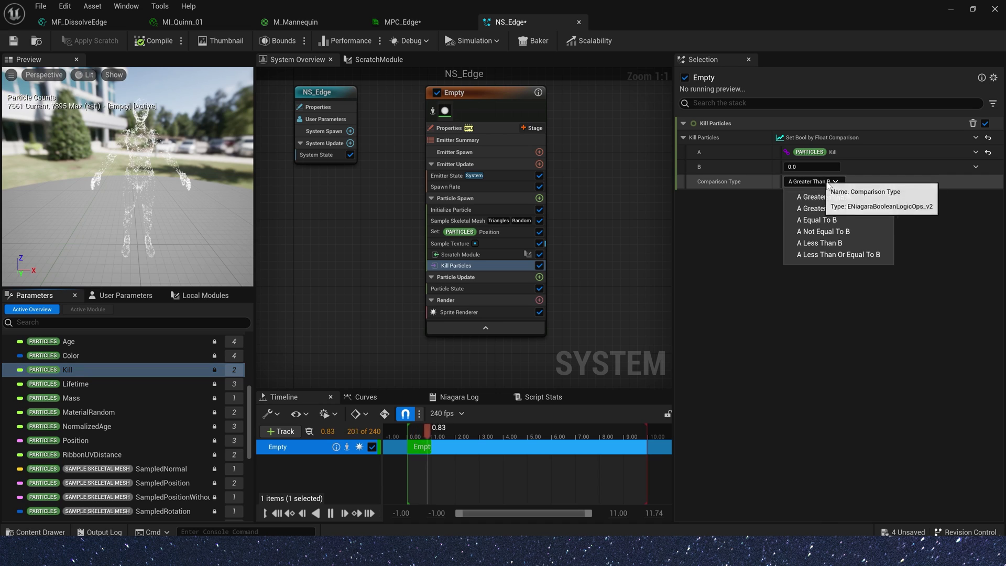
{"action": "left_click", "coordinate": [812, 223]}
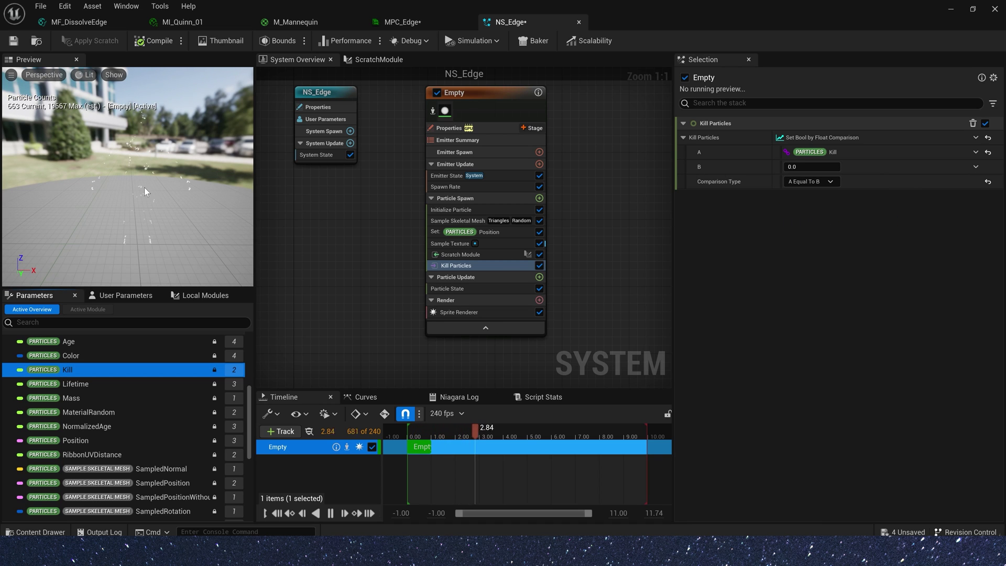
{"action": "left_click_drag", "start_coordinate": [168, 207], "coordinate": [251, 215]}
{"action": "left_click_drag", "start_coordinate": [115, 201], "coordinate": [209, 210]}
{"action": "left_click_drag", "start_coordinate": [146, 137], "coordinate": [144, 174]}
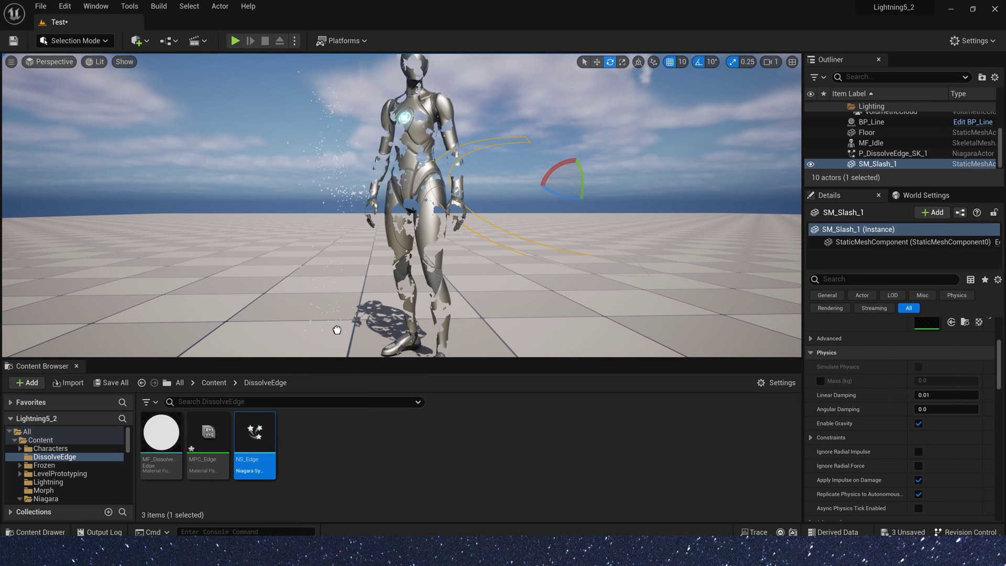
Step: Place the NS_Edge system in the level as a child of MF_Idle and reset its location and rotation
{"action": "left_click_drag", "start_coordinate": [337, 329], "coordinate": [340, 328]}
{"action": "mouse_move", "coordinate": [873, 143]}
{"action": "left_mouse_down"}
{"action": "mouse_move", "coordinate": [845, 138]}
{"action": "mouse_move", "coordinate": [874, 134]}
{"action": "left_mouse_up"}
{"action": "left_click", "coordinate": [910, 162]}
{"action": "scroll", "coordinate": [943, 367], "scroll_direction": "up", "scroll_amount": 7}
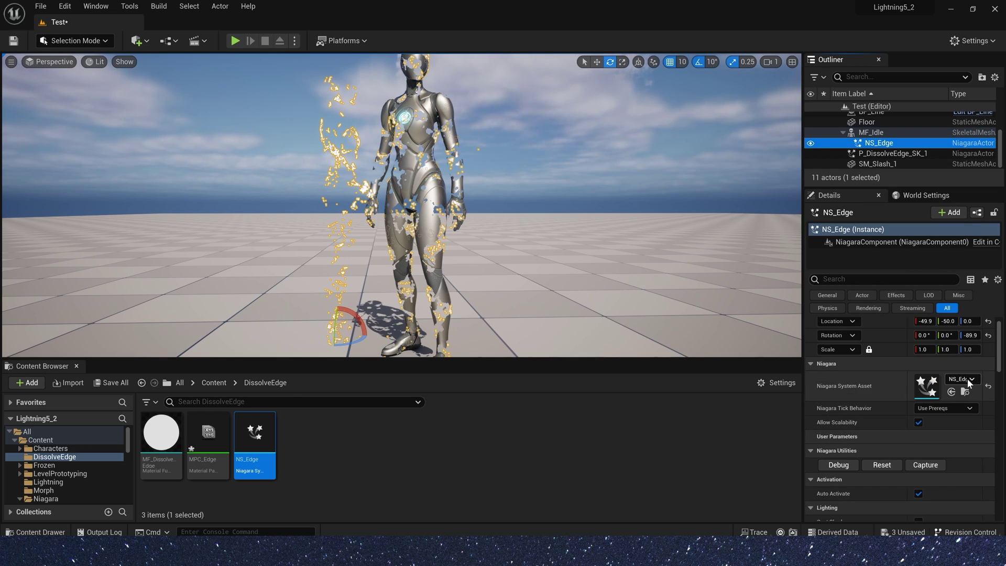
{"action": "left_click", "coordinate": [989, 336]}
{"action": "left_click", "coordinate": [989, 322]}
{"action": "left_click", "coordinate": [488, 170]}
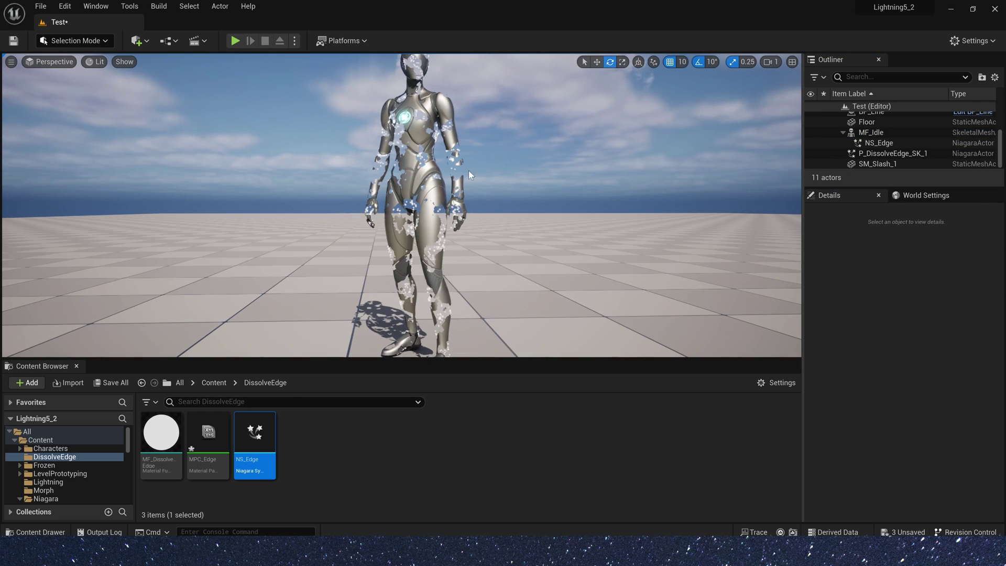
Step: Check the Mask default in MPC_Edge and set the NS_Edge Scratch Module's Mask to 0.3 to match
{"action": "left_click", "coordinate": [461, 173]}
{"action": "double_click", "coordinate": [209, 433]}
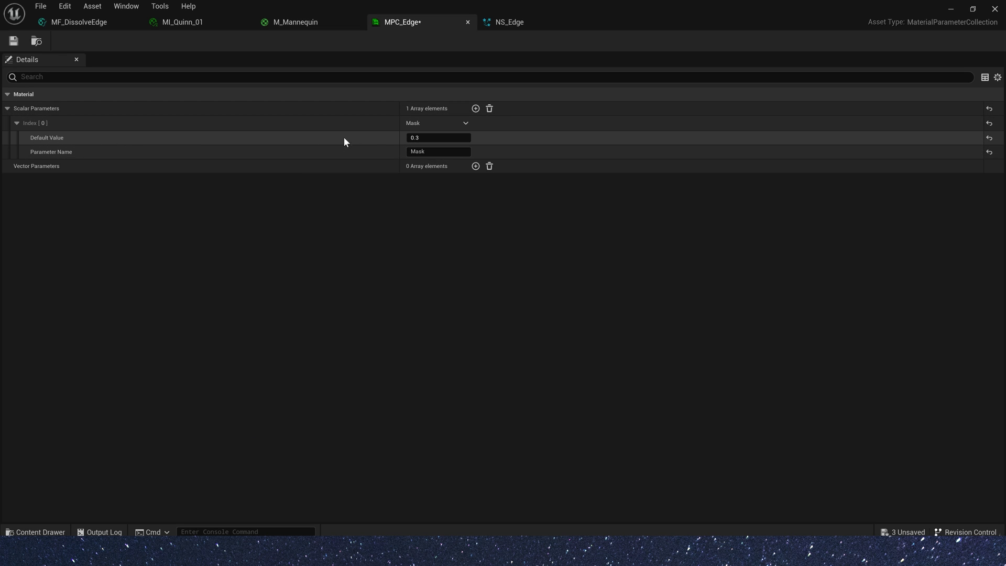
{"action": "left_click", "coordinate": [507, 23]}
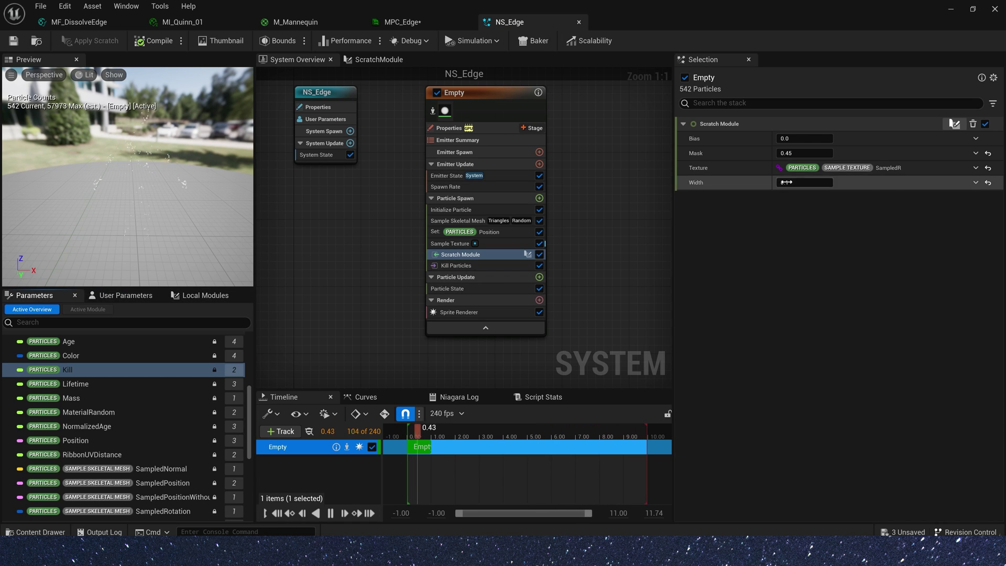
{"action": "left_click", "coordinate": [815, 153]}
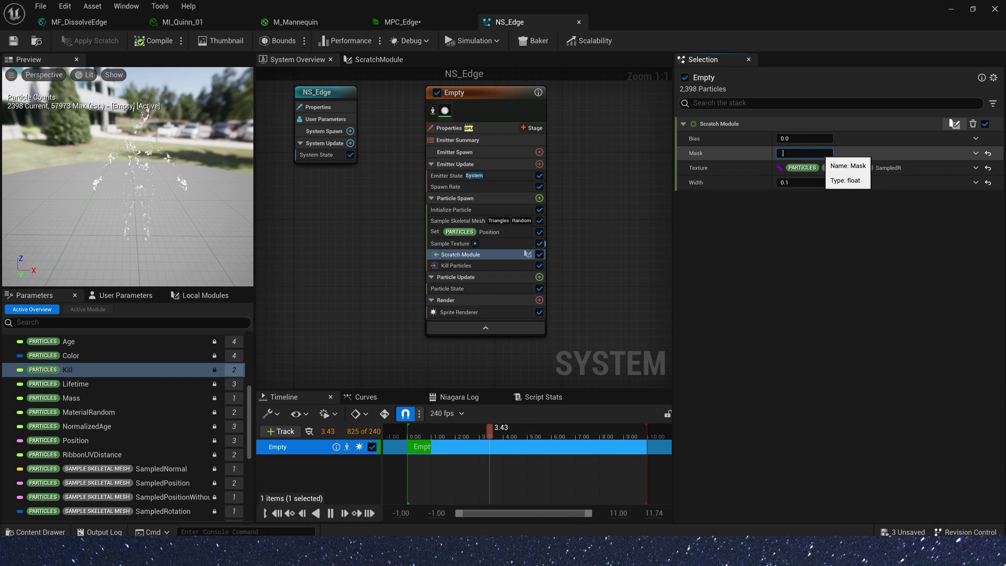
{"action": "type", "text": "0.3"}
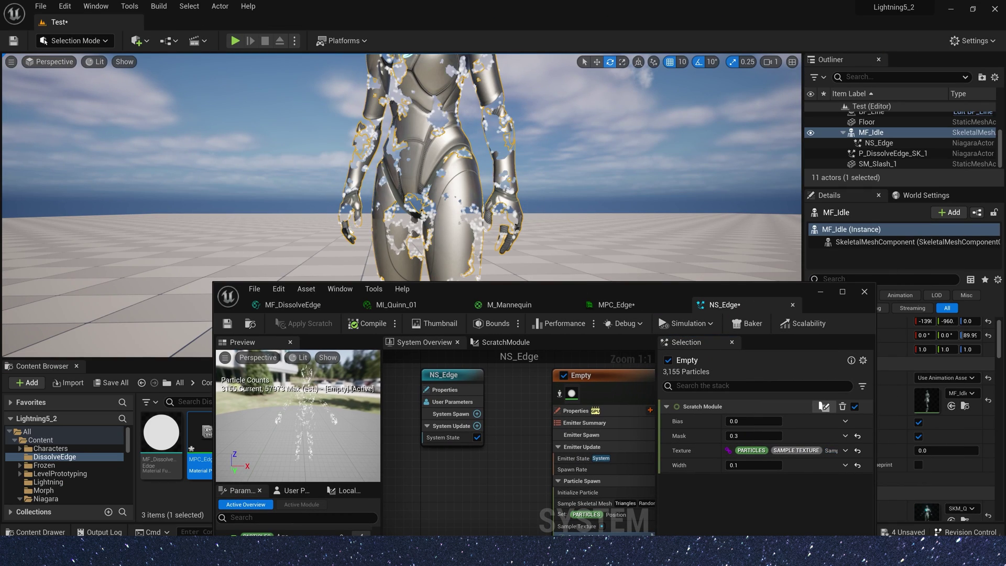
{"action": "key", "text": "Escape"}
{"action": "scroll", "coordinate": [488, 215], "scroll_direction": "up", "scroll_amount": 5}
{"action": "scroll", "coordinate": [488, 215], "scroll_direction": "down", "scroll_amount": 5}
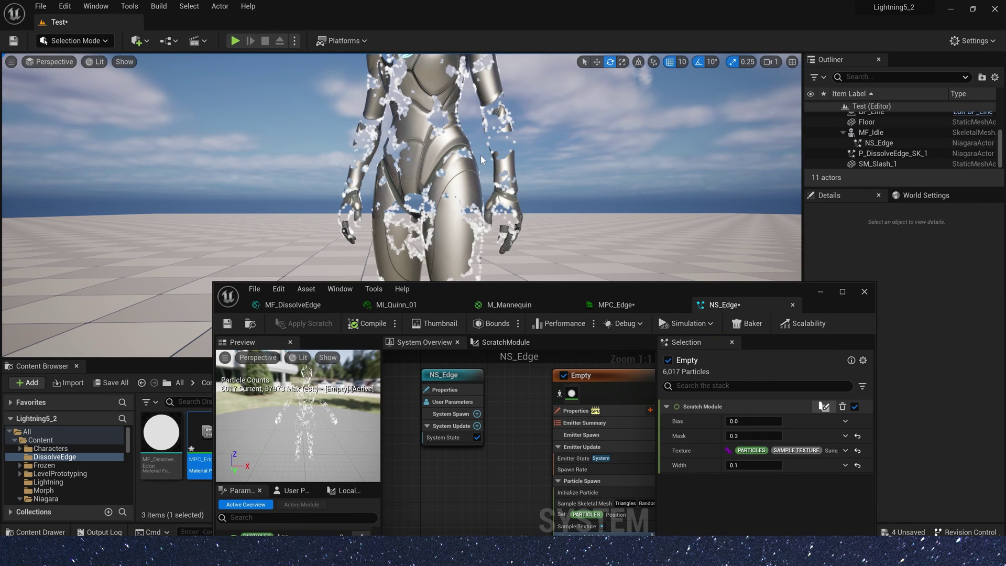
{"action": "right_click_drag", "start_coordinate": [483, 160], "coordinate": [488, 138]}
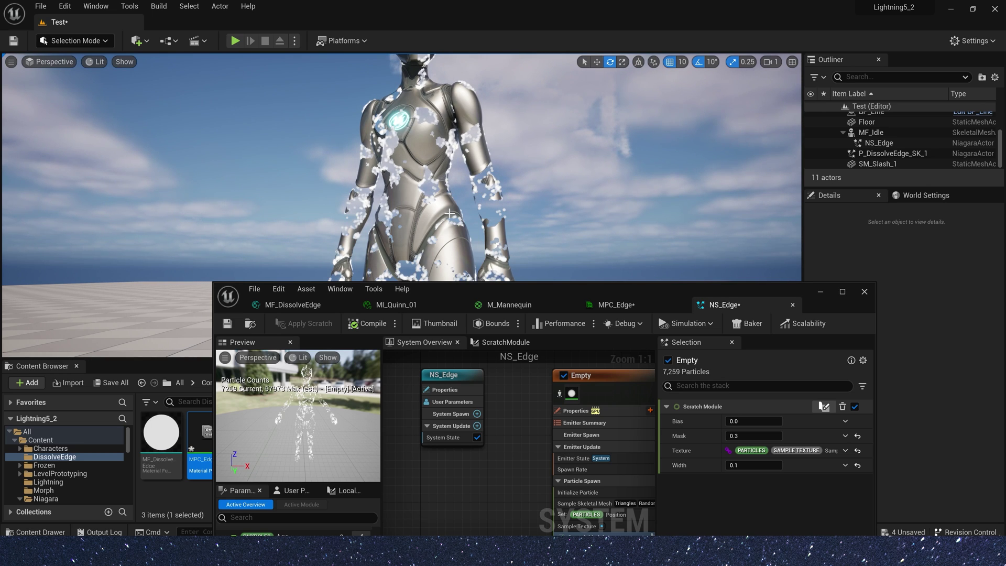
Step: In Initialize Particle, set Color Mode to Direct Set and the colour's R value to 100
{"action": "double_click", "coordinate": [589, 288]}
{"action": "left_click", "coordinate": [468, 209]}
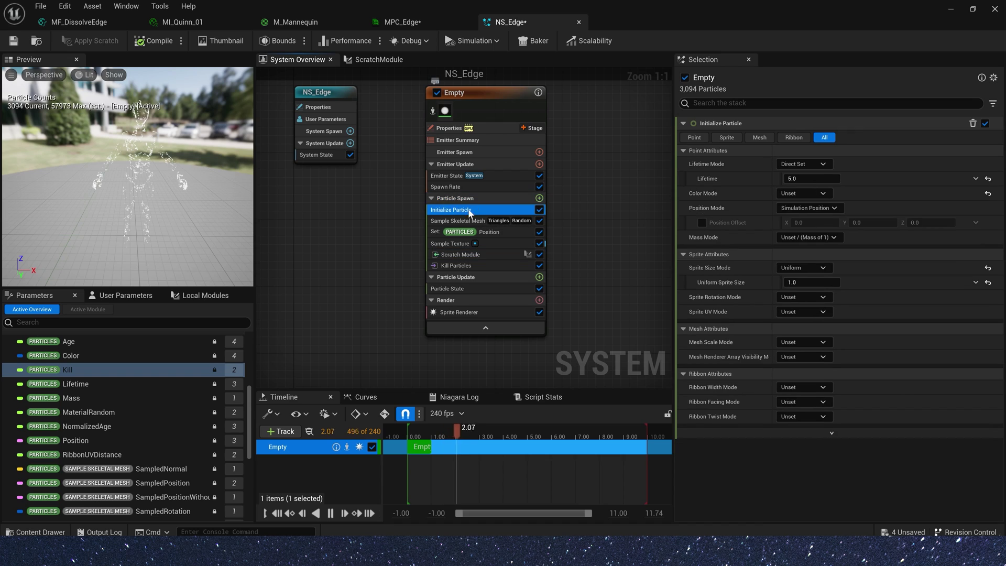
{"action": "left_click", "coordinate": [802, 194]}
{"action": "left_click", "coordinate": [804, 204]}
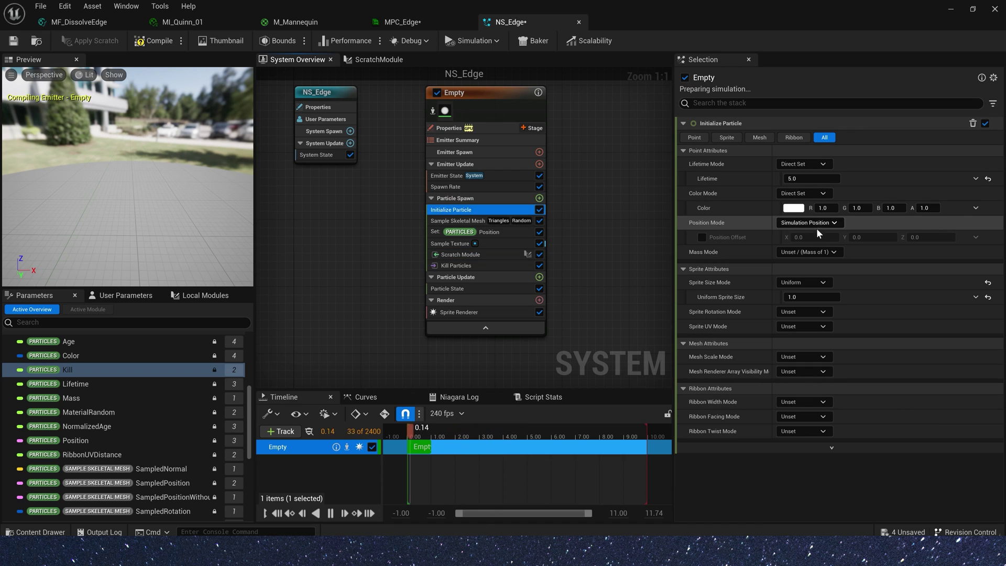
{"action": "left_click", "coordinate": [826, 208]}
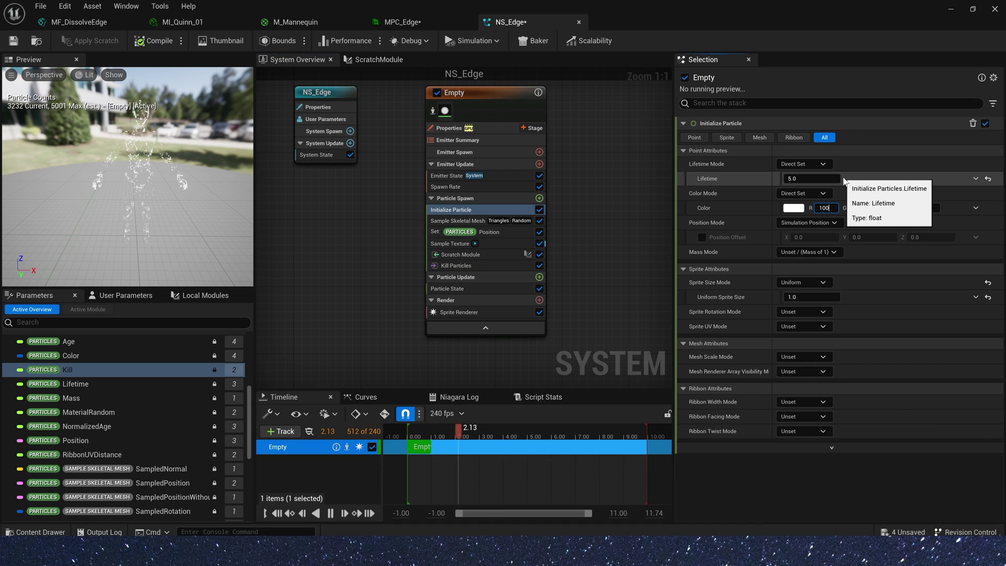
{"action": "type", "text": "100"}
{"action": "key", "text": "Tab"}
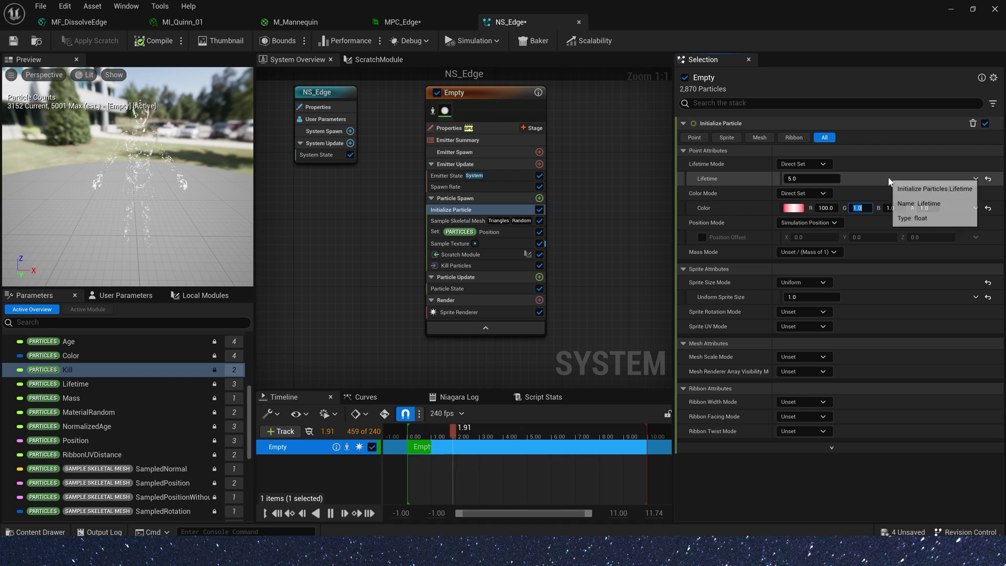
{"action": "key", "text": "Tab"}
{"action": "key", "text": "Tab"}
{"action": "key", "text": "Tab"}
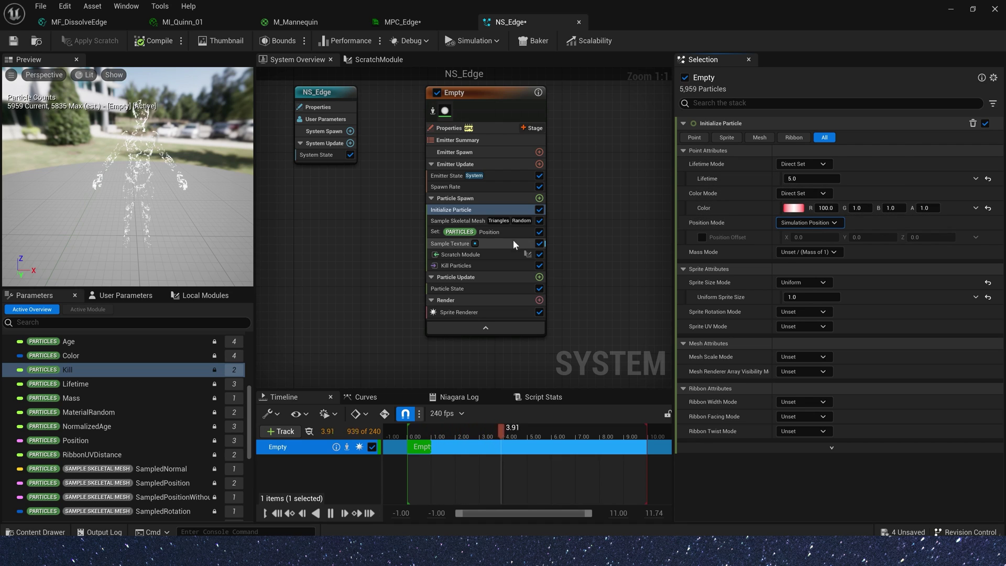
Step: Disable Apply Sampled RGBA to Particle in the Sample Texture module, save NS_Edge and check the particle colour in the level
{"action": "left_click", "coordinate": [511, 243]}
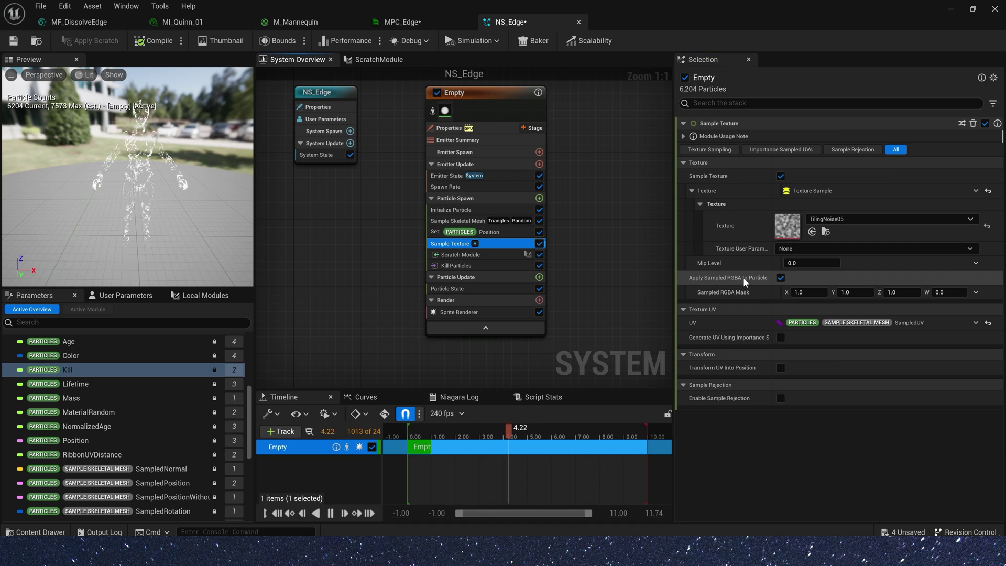
{"action": "left_click", "coordinate": [780, 278]}
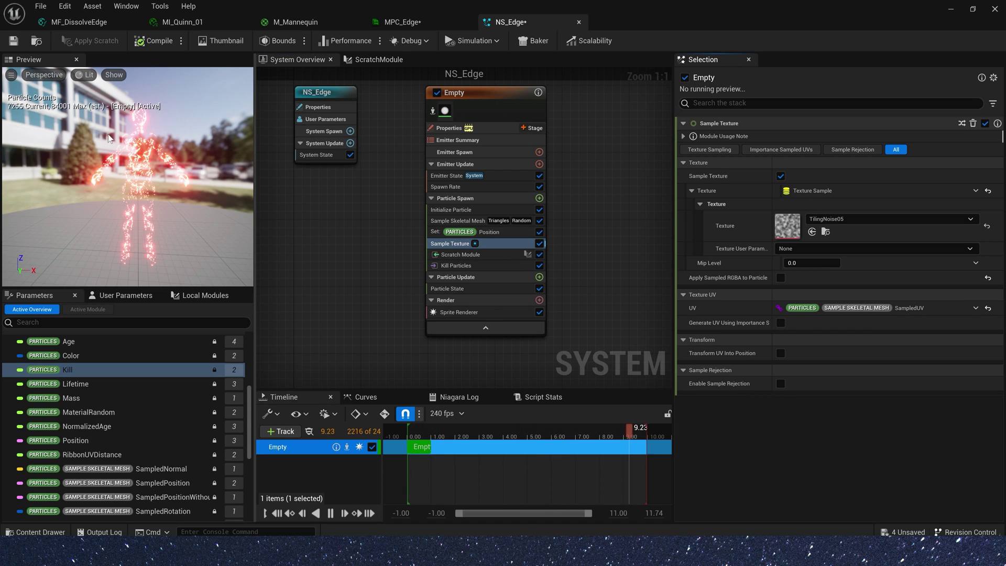
{"action": "left_click", "coordinate": [470, 208]}
{"action": "key", "text": "ctrl+s"}
{"action": "left_click_drag", "start_coordinate": [556, 4], "coordinate": [575, 292]}
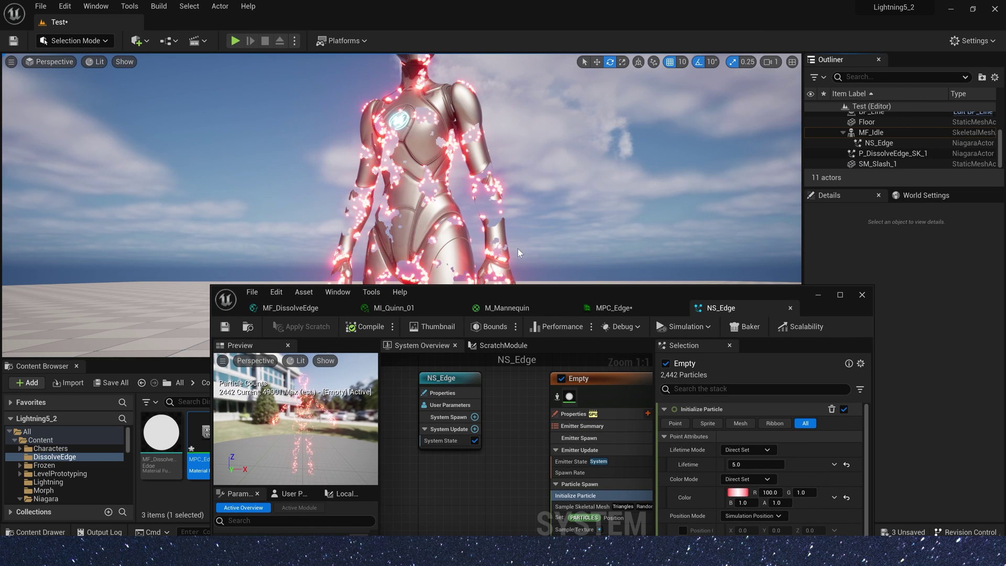
{"action": "right_click_drag", "start_coordinate": [571, 210], "coordinate": [615, 282]}
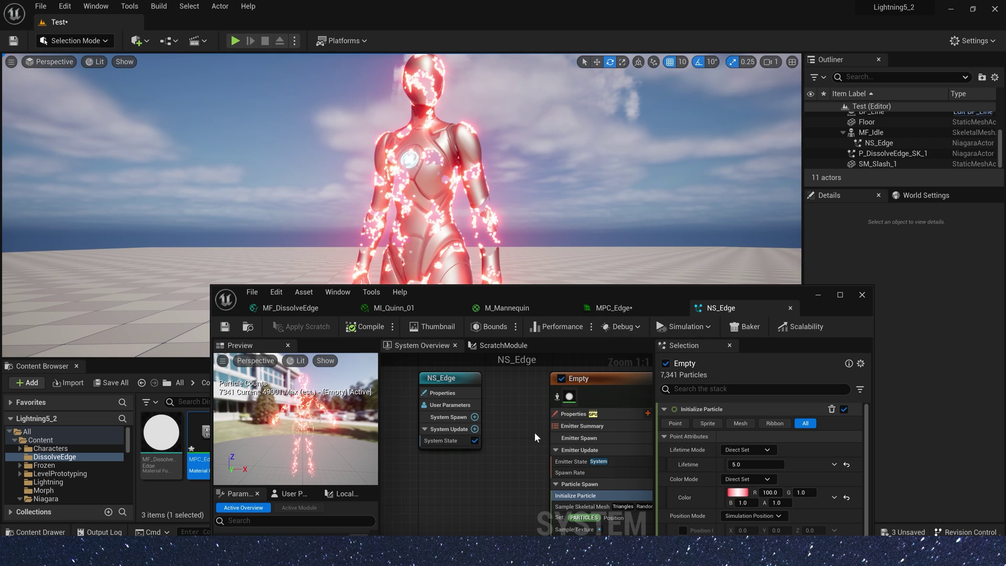
Step: Set the Uniform Sprite Size in Initialize Particle to 0.1
{"action": "right_click_drag", "start_coordinate": [535, 437], "coordinate": [477, 361]}
{"action": "scroll", "coordinate": [790, 460], "scroll_direction": "down", "scroll_amount": 5}
{"action": "left_click", "coordinate": [753, 477]}
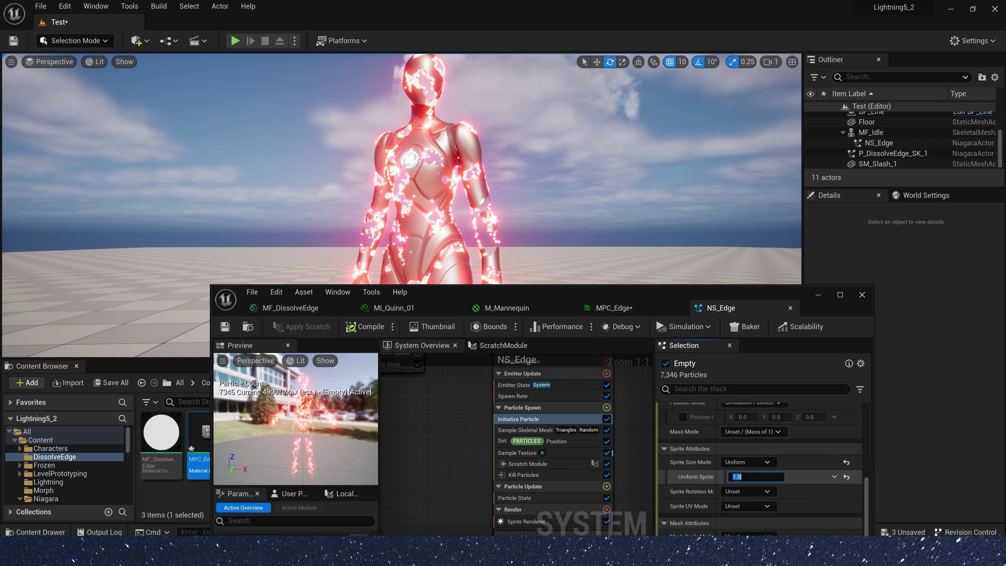
{"action": "type", "text": "0.1"}
{"action": "key", "text": "Return"}
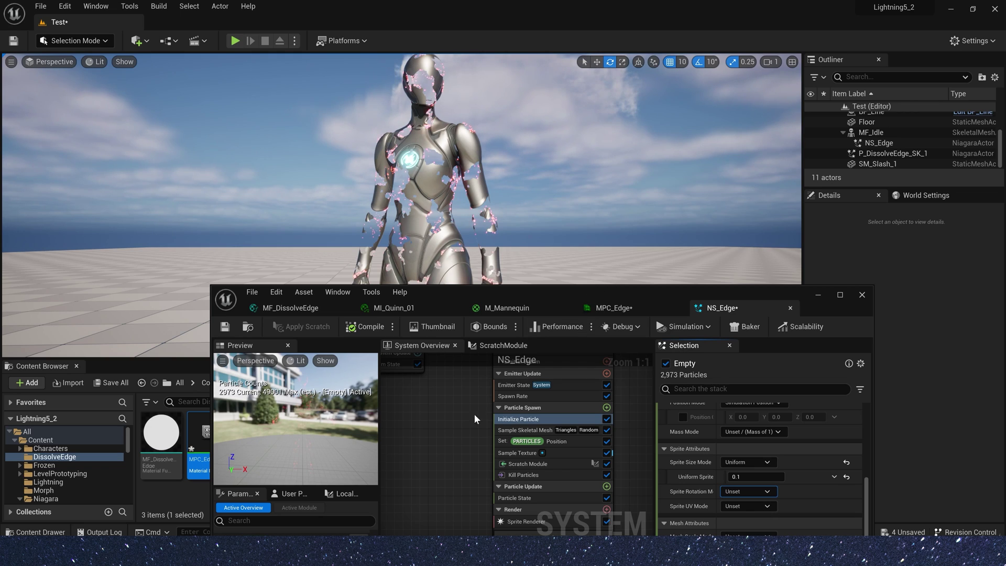
Step: Set the emitter's SpawnRate to 100000
{"action": "left_click", "coordinate": [540, 396]}
{"action": "left_click", "coordinate": [765, 423]}
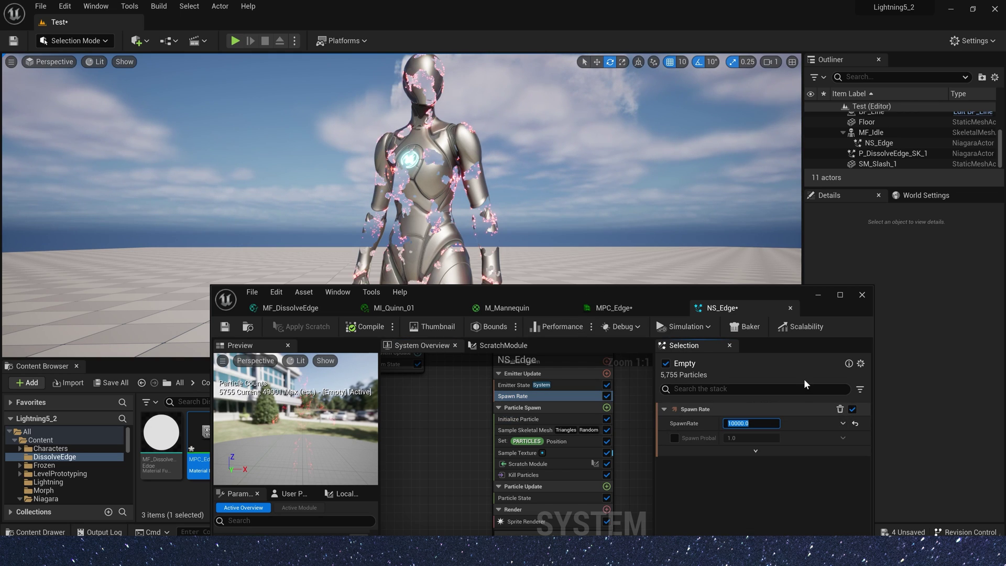
{"action": "type", "text": "100000"}
{"action": "key", "text": "Return"}
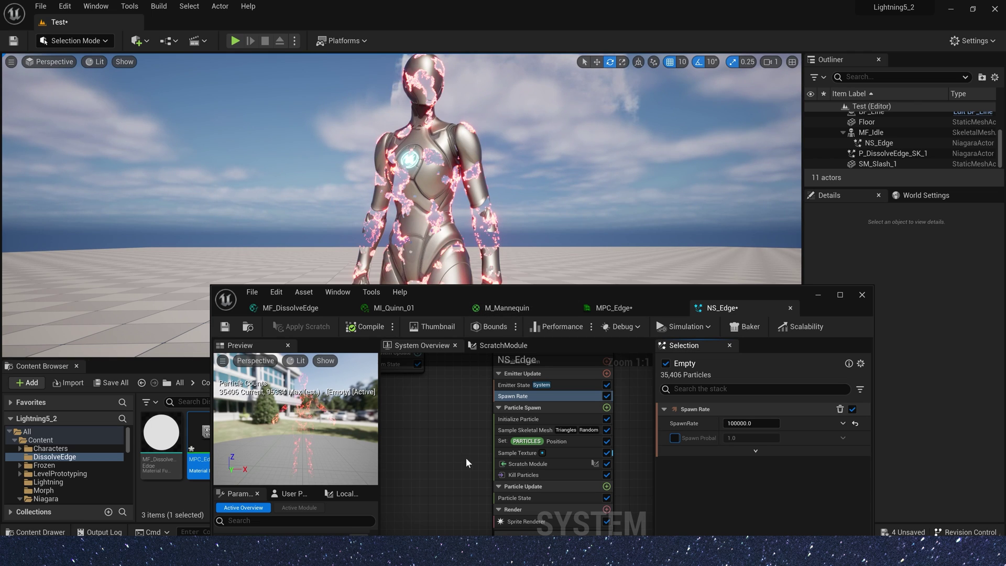
Step: Duplicate the Empty emitter in NS_Edge
{"action": "left_click", "coordinate": [526, 464]}
{"action": "double_click", "coordinate": [564, 292]}
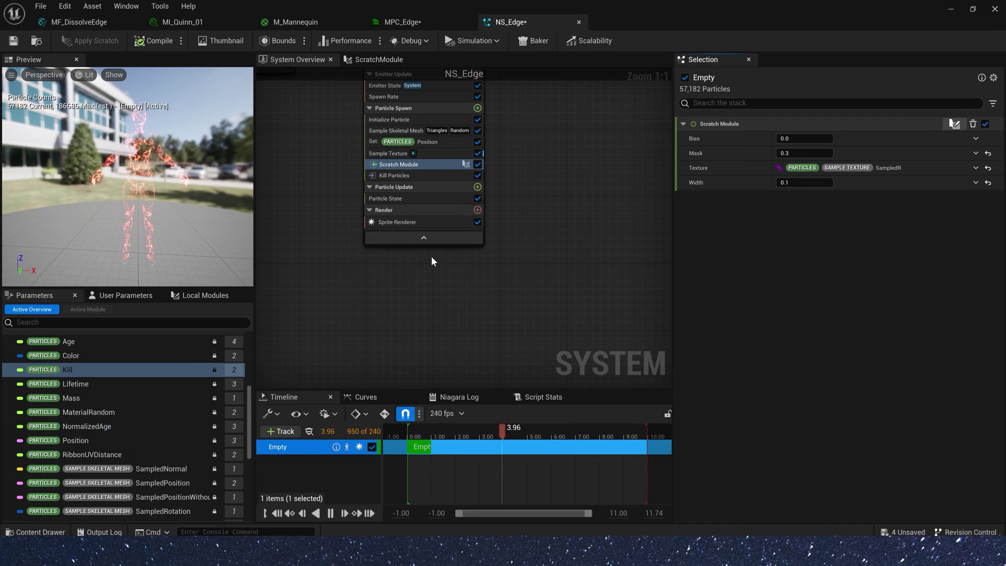
{"action": "left_click", "coordinate": [479, 140]}
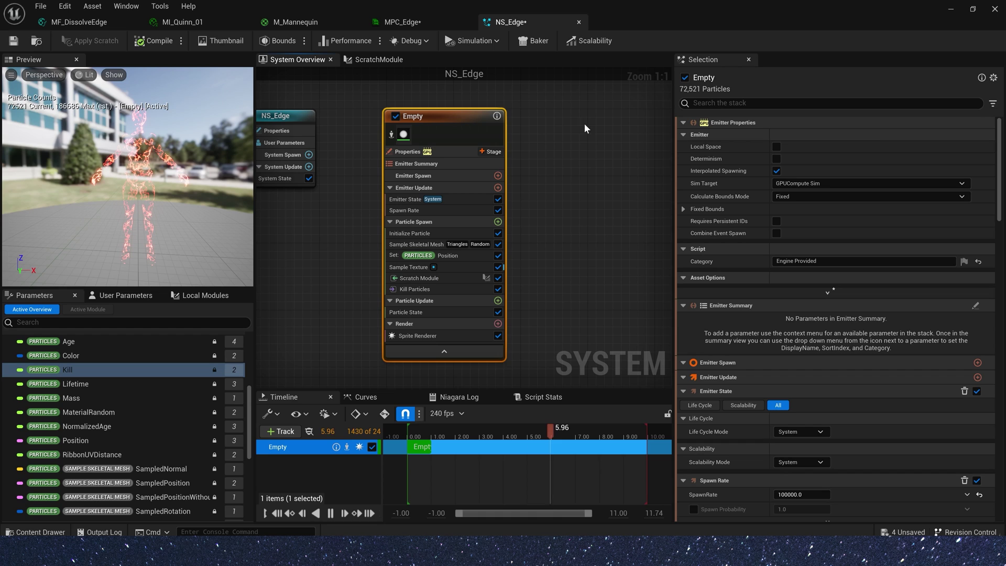
{"action": "key", "text": "ctrl+d"}
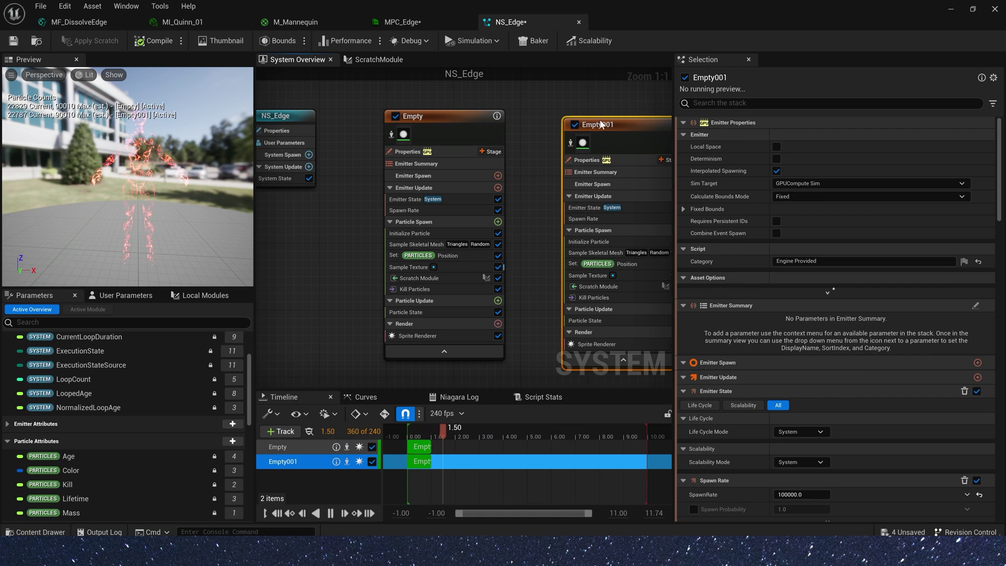
{"action": "right_click_drag", "start_coordinate": [523, 181], "coordinate": [434, 122]}
{"action": "left_click", "coordinate": [596, 184]}
Step: Add a Curl Noise Force module to the duplicated emitter's Particle Update
{"action": "left_click", "coordinate": [571, 240]}
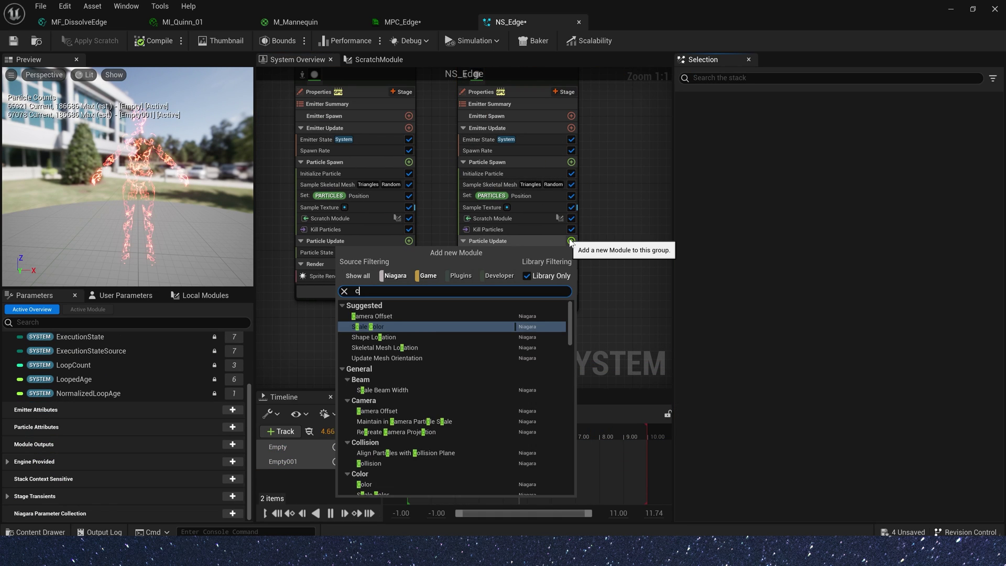
{"action": "type", "text": "cur"}
{"action": "left_click", "coordinate": [456, 316]}
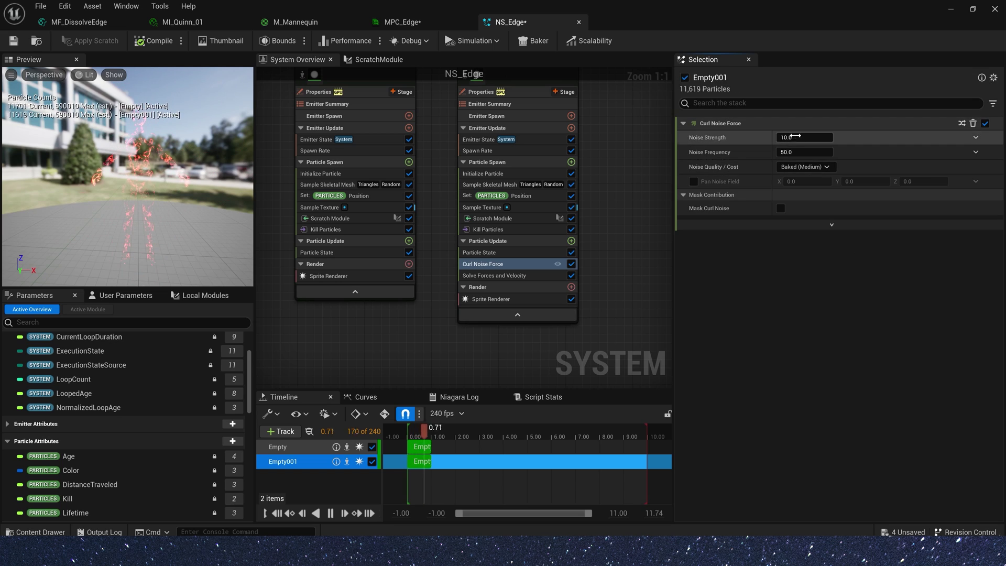
Step: Set the Curl Noise Force's Noise Strength to 100 and Noise Frequency to 25
{"action": "left_click", "coordinate": [799, 137]}
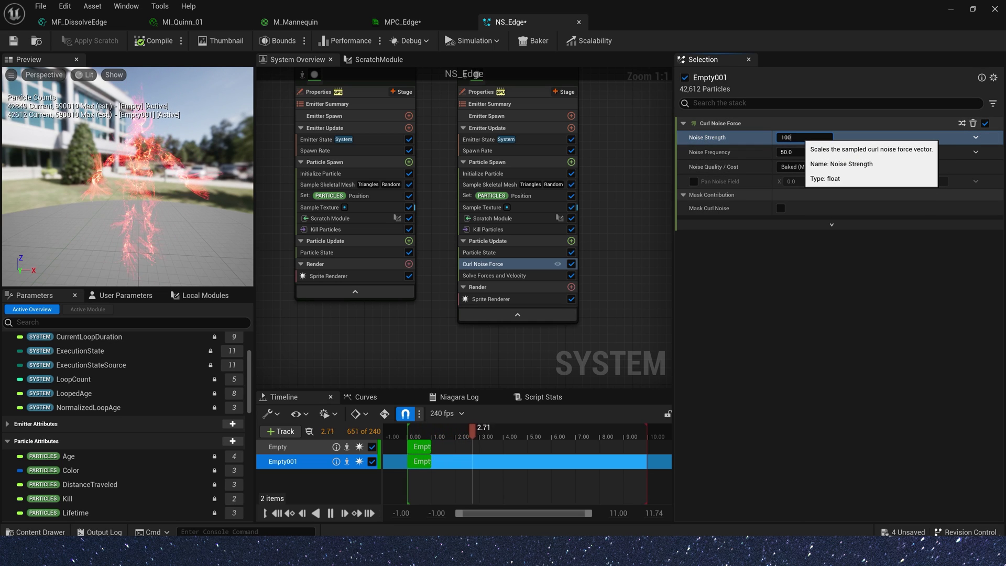
{"action": "type", "text": "100"}
{"action": "key", "text": "Tab"}
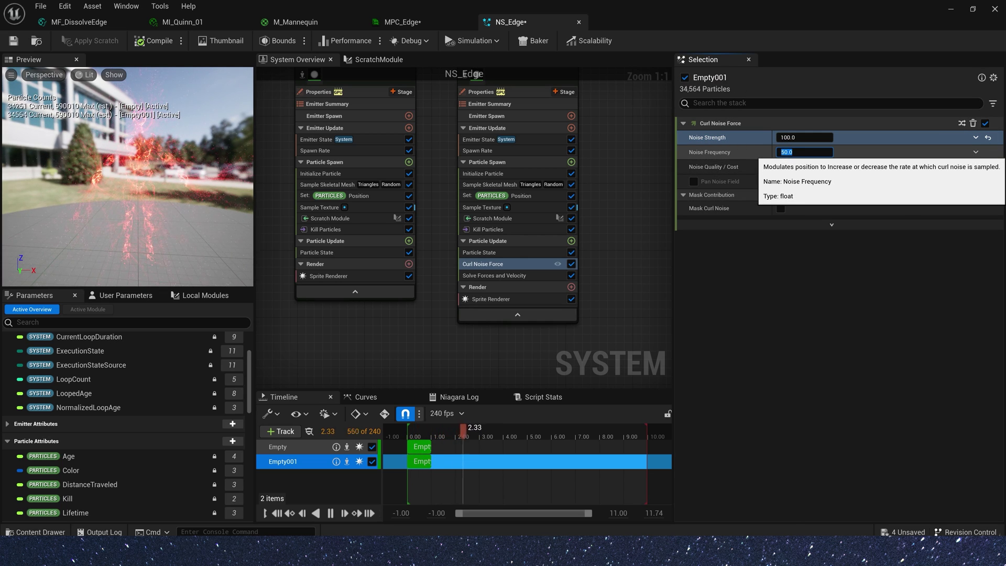
{"action": "type", "text": "25"}
{"action": "key", "text": "Return"}
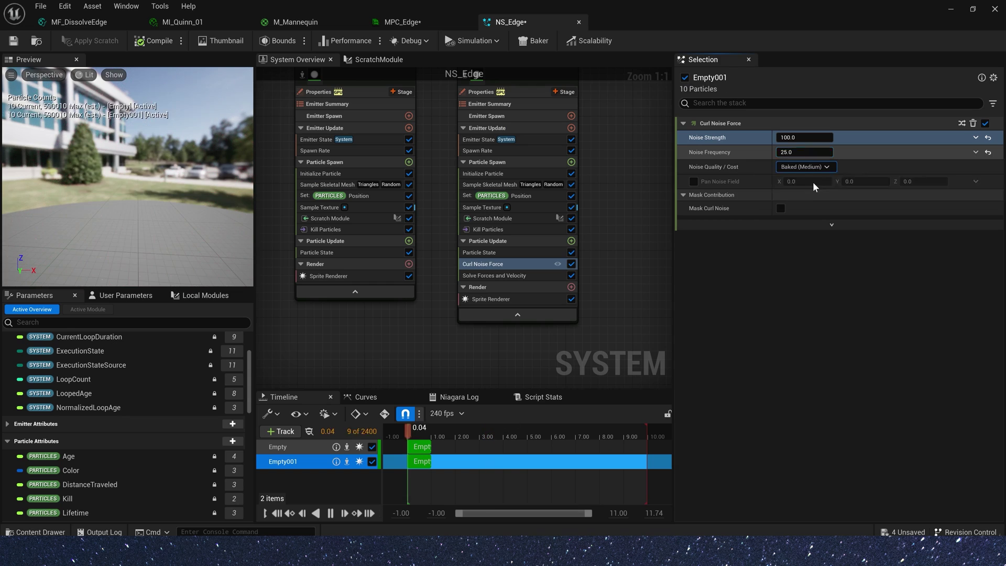
Step: Enable Pan Noise Field on the Curl Noise Force with Z set to 1, and save the system
{"action": "left_click", "coordinate": [694, 181]}
{"action": "left_click", "coordinate": [916, 182]}
{"action": "type", "text": "1"}
{"action": "key", "text": "Tab"}
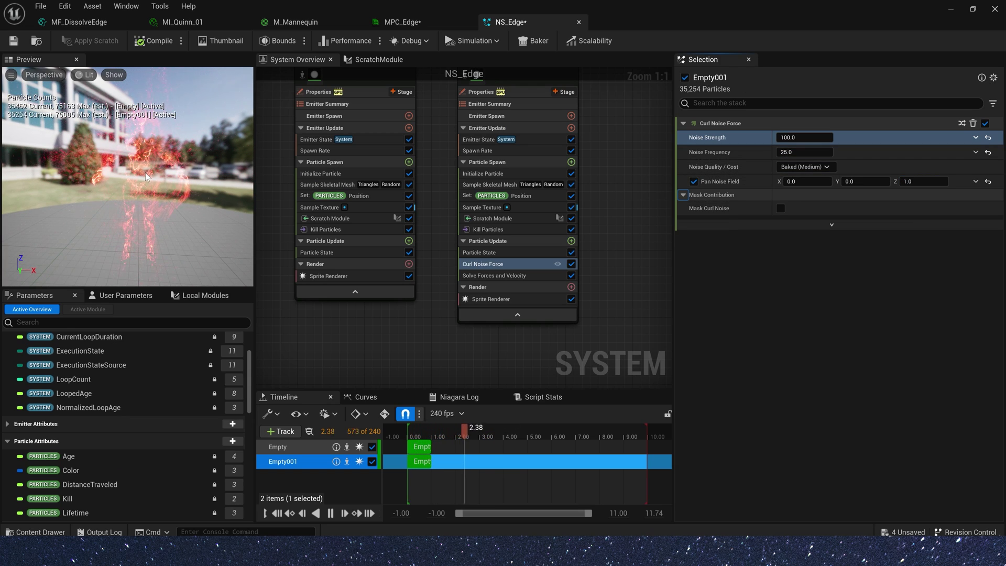
{"action": "left_click", "coordinate": [13, 40]}
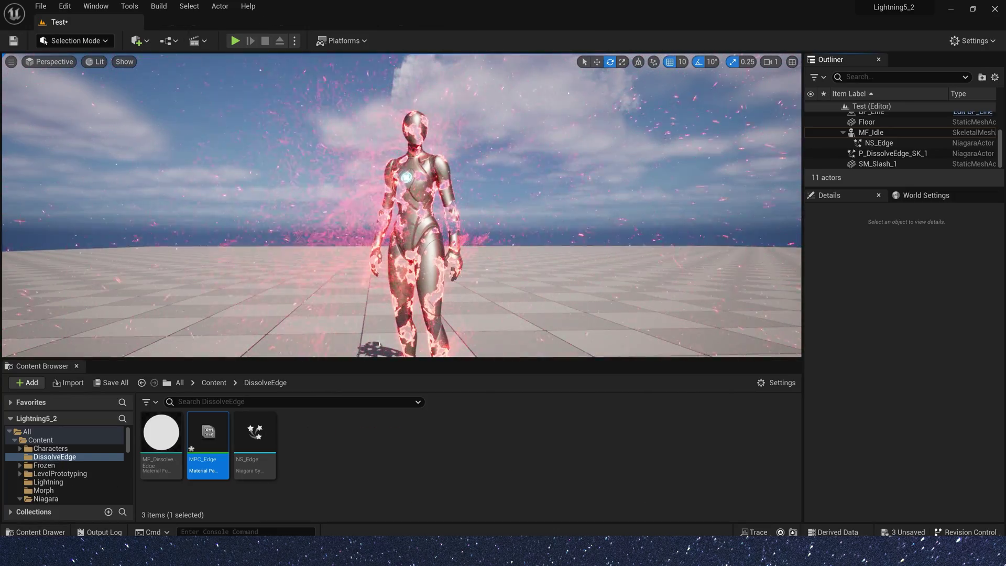
Step: Reopen NS_Edge, set the duplicated emitter's Lifetime Mode to Random in Initialize Particle, save and check the level
{"action": "left_click", "coordinate": [255, 440]}
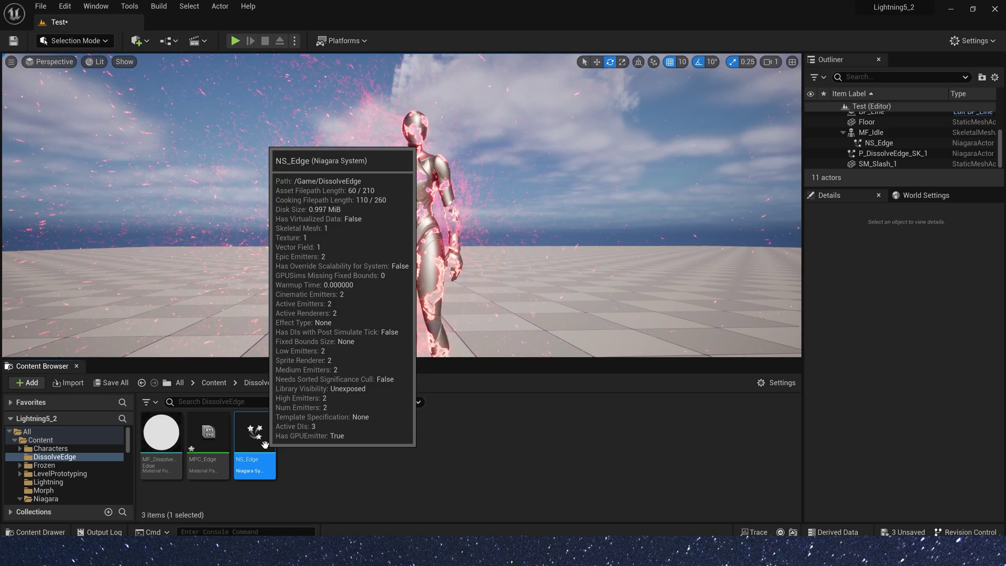
{"action": "double_click", "coordinate": [265, 444]}
{"action": "left_click", "coordinate": [493, 173]}
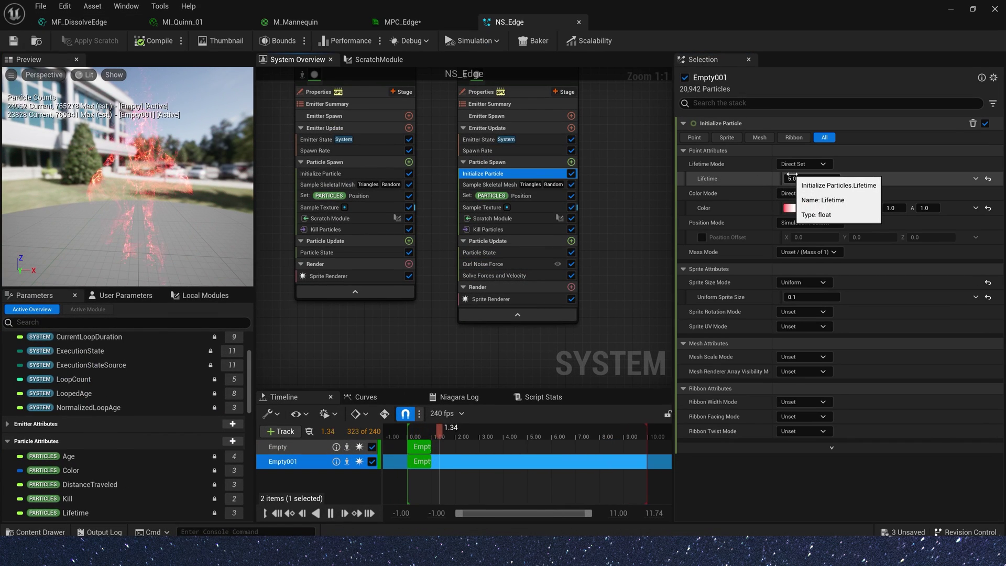
{"action": "left_click", "coordinate": [809, 164]}
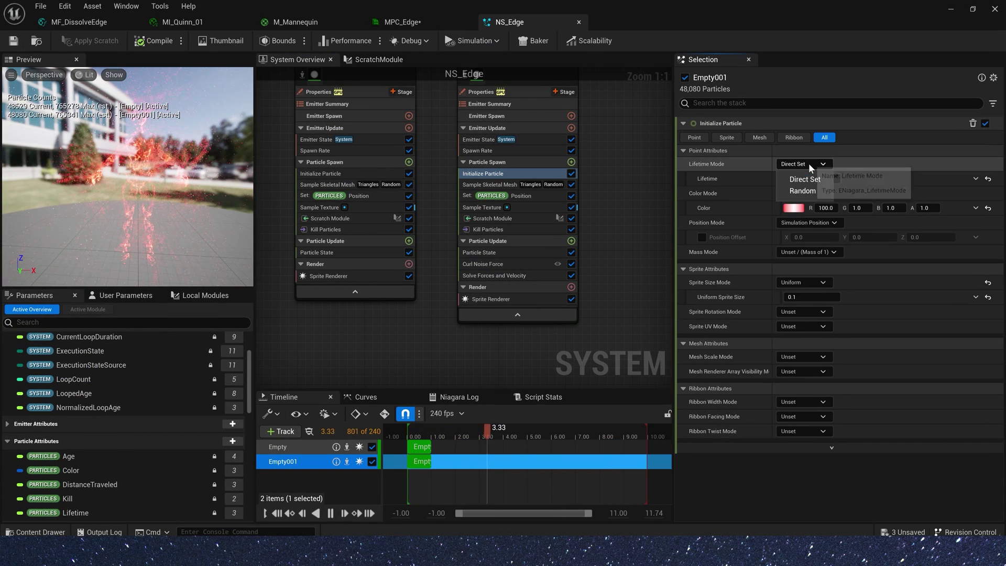
{"action": "left_click", "coordinate": [802, 191]}
{"action": "left_click", "coordinate": [812, 179]}
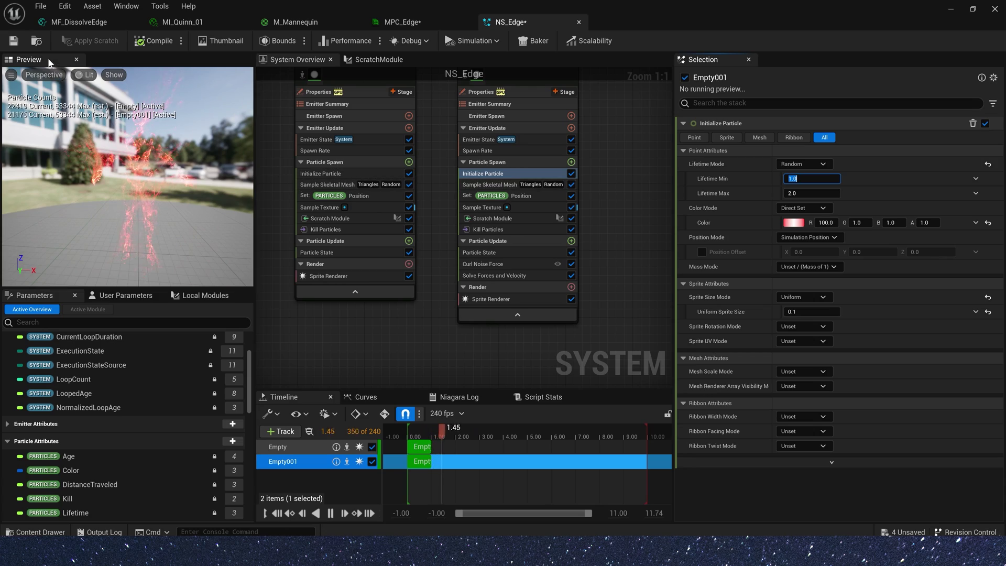
{"action": "left_click", "coordinate": [13, 42]}
{"action": "double_click", "coordinate": [499, 6]}
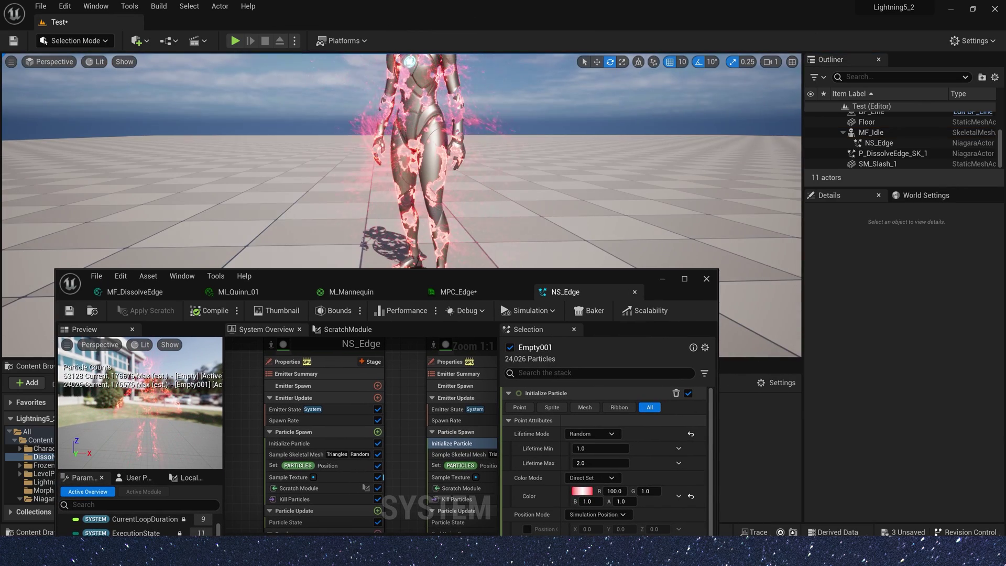
Step: Add a Scale Sprite Size module to Empty001's Particle Update and apply the bell-shaped template to its uniform curve
{"action": "double_click", "coordinate": [602, 280]}
{"action": "left_click", "coordinate": [571, 241]}
{"action": "type", "text": "size"}
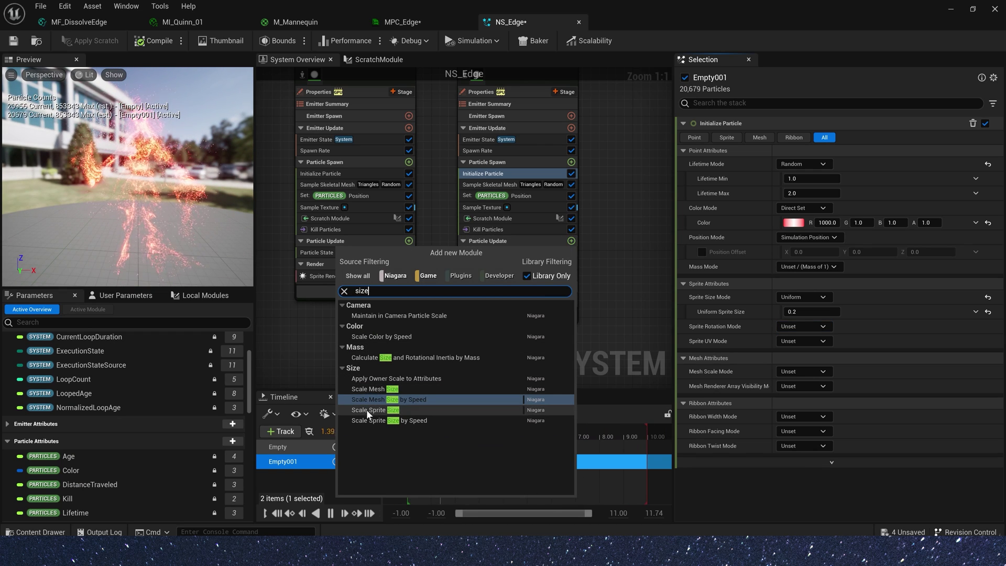
{"action": "left_click", "coordinate": [370, 417]}
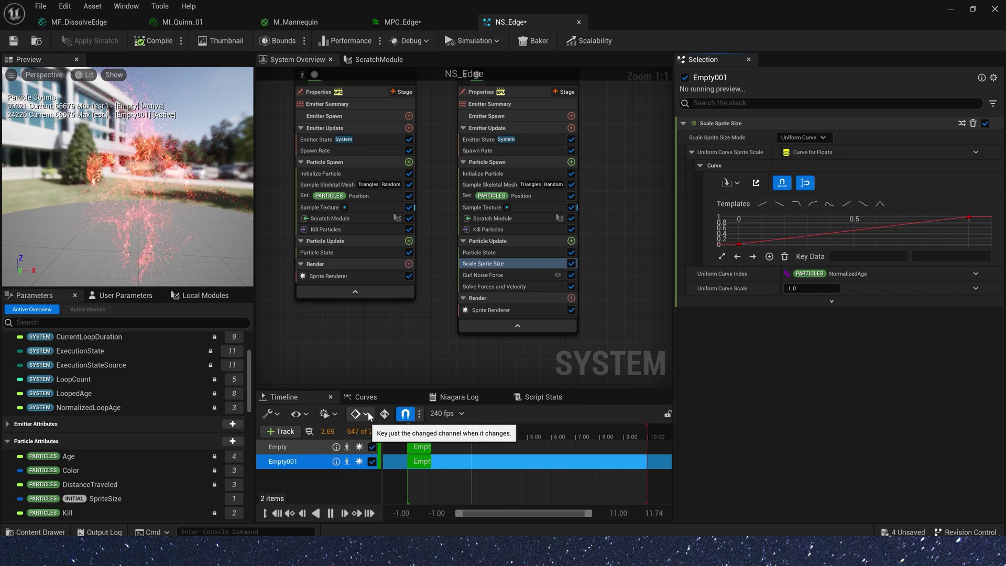
{"action": "left_click", "coordinate": [882, 204]}
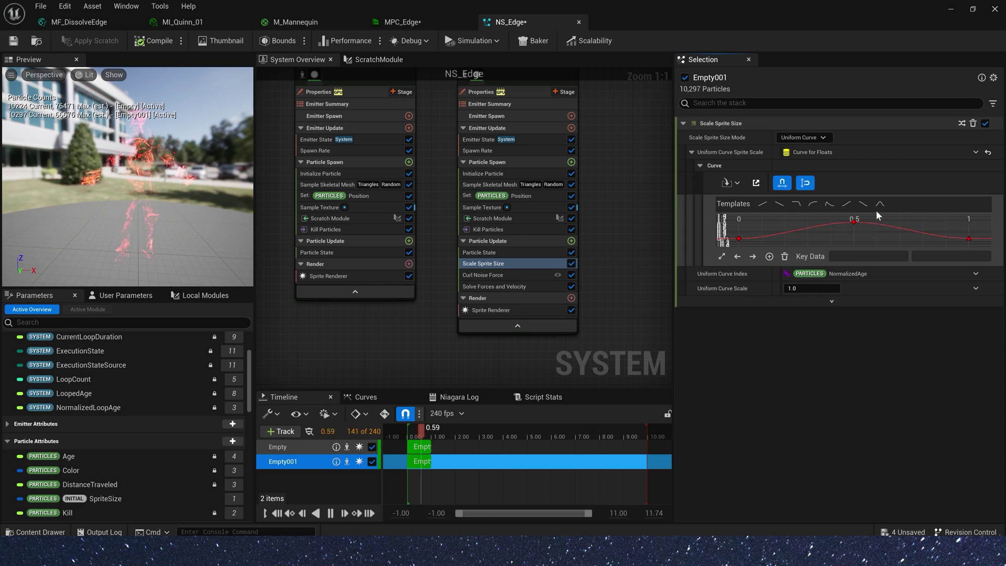
Step: Add a Scale Color module to Empty001's Particle Update, with Scale Alpha driven by a bell-shaped Float from Curve
{"action": "left_click", "coordinate": [572, 241]}
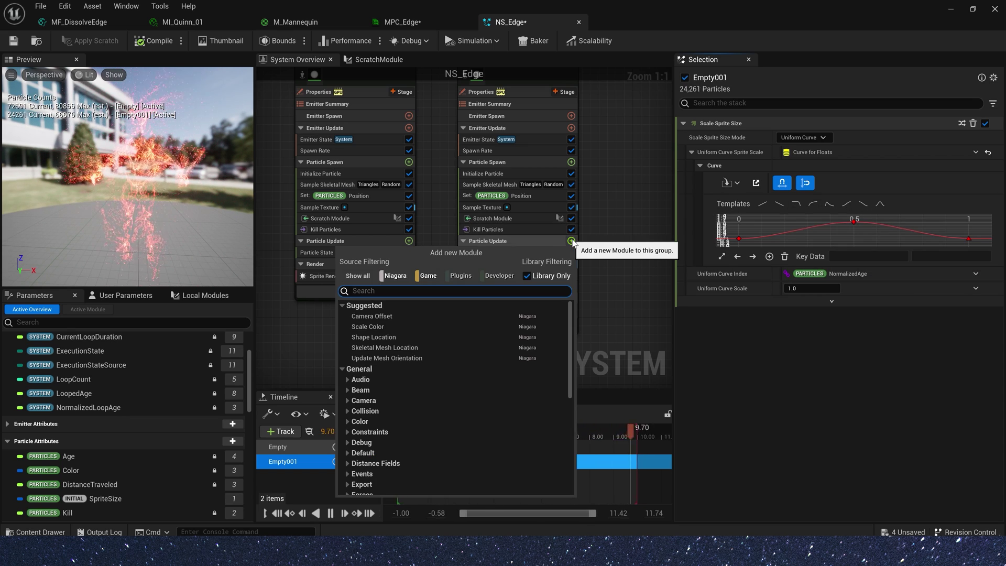
{"action": "left_click", "coordinate": [400, 325]}
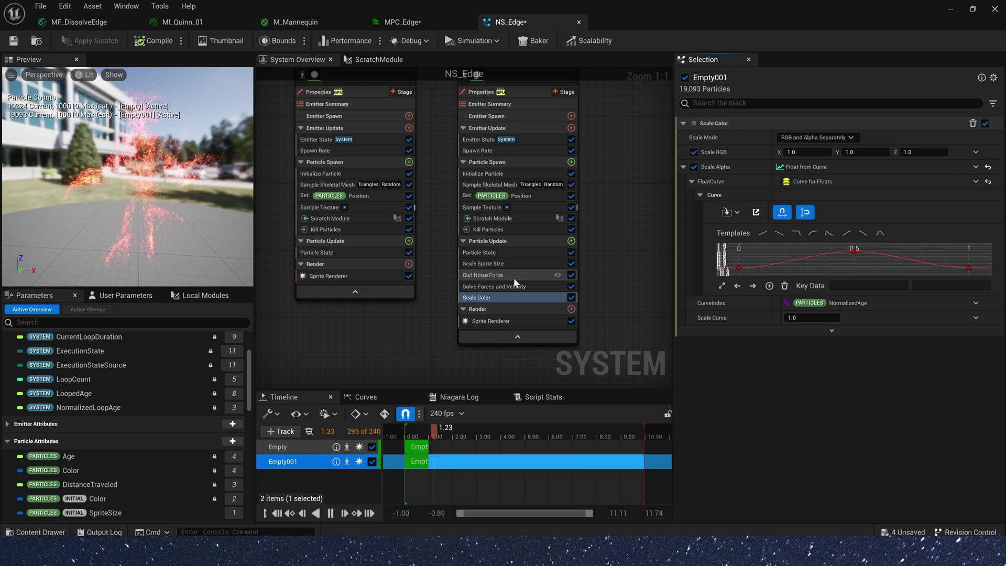
Step: Set Scale RGB to Vector from Float and paste the bell-shaped Float from Curve into its Value
{"action": "left_click", "coordinate": [975, 153]}
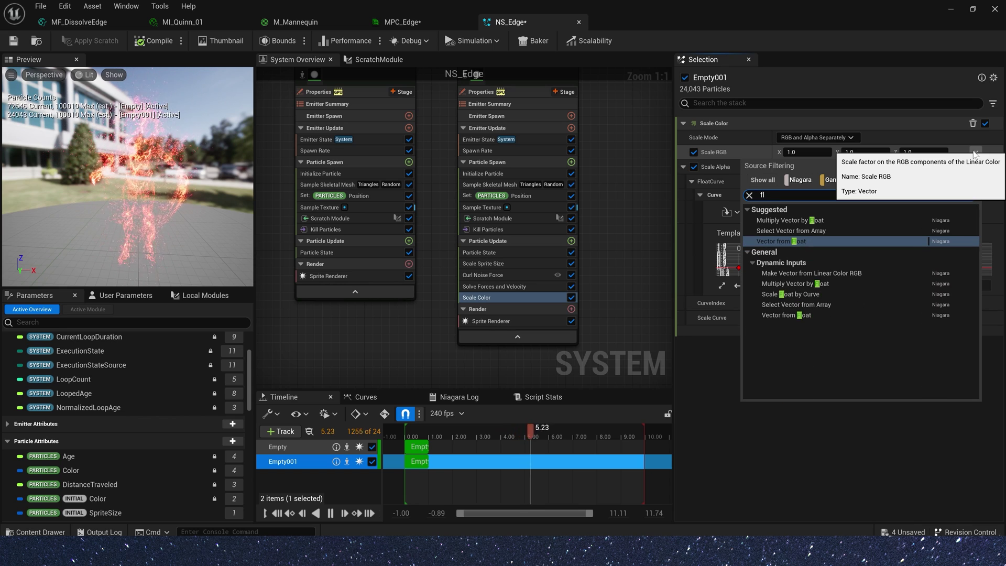
{"action": "left_click", "coordinate": [781, 315]}
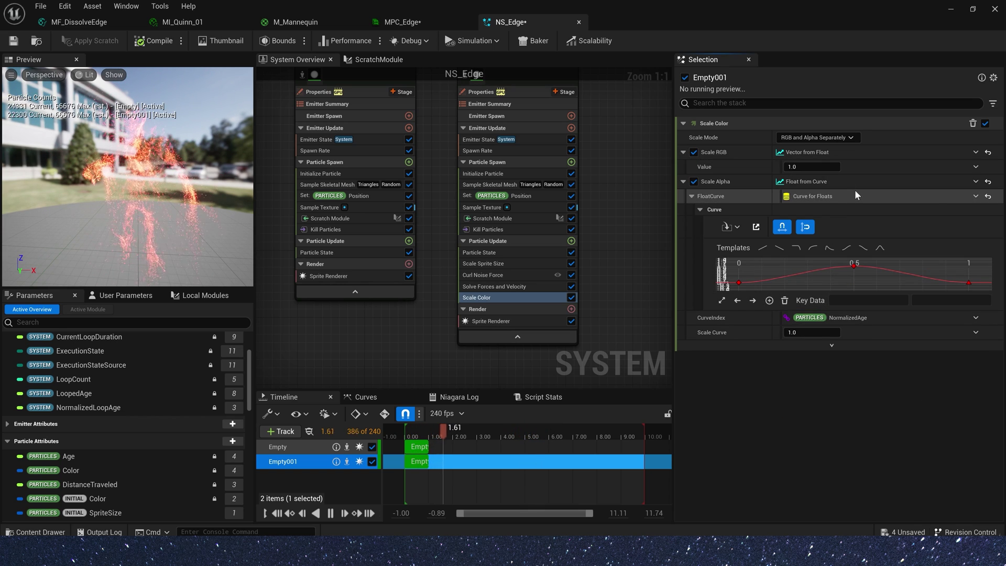
{"action": "left_click", "coordinate": [874, 169]}
{"action": "key", "text": "ctrl+v"}
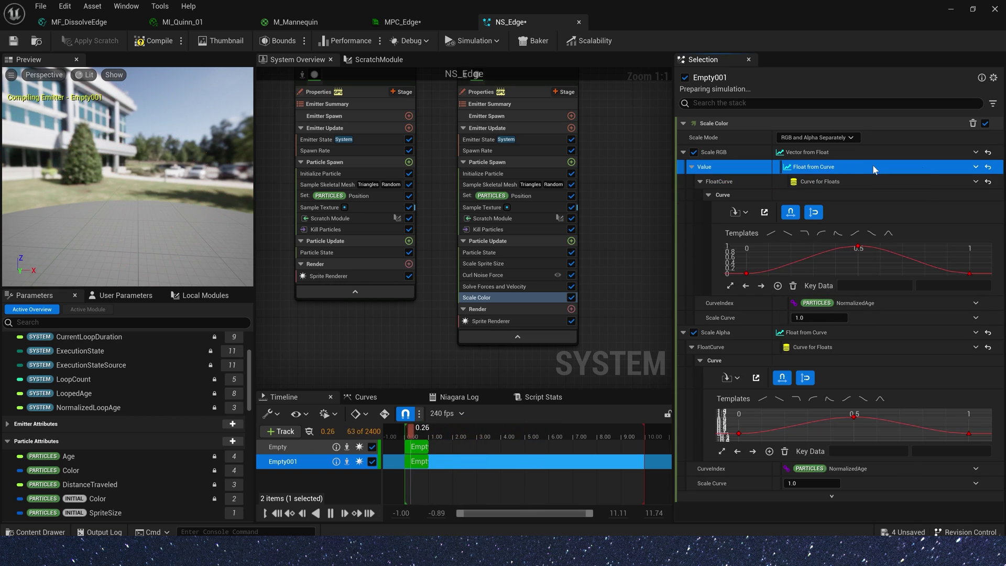